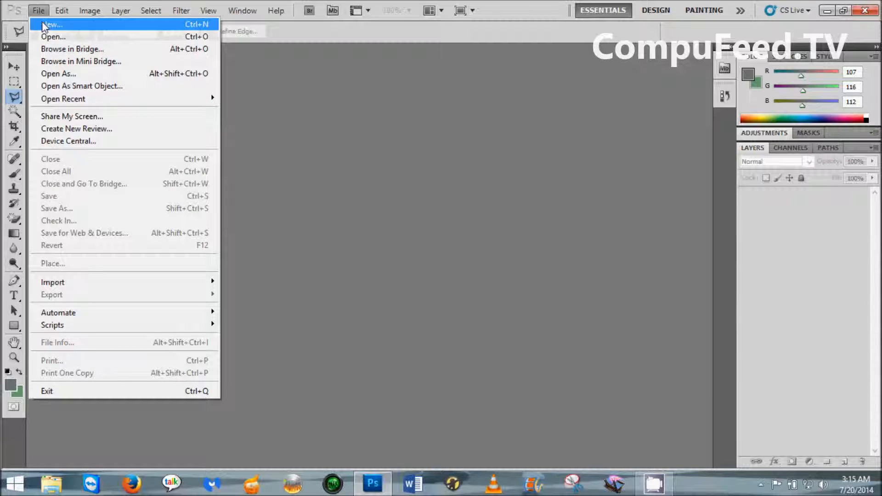
{"action": "left_click", "coordinate": [53, 37]}
{"action": "left_click", "coordinate": [359, 110]}
{"action": "left_click", "coordinate": [769, 281]}
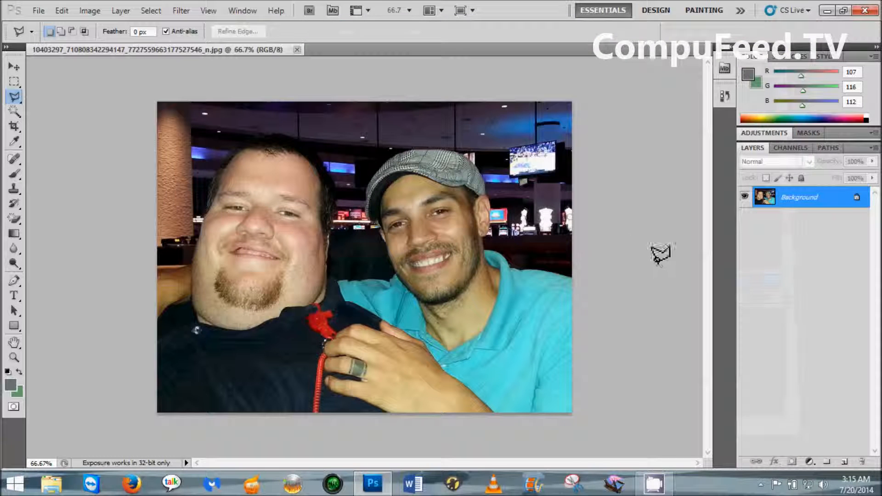
{"action": "left_click", "coordinate": [409, 10]}
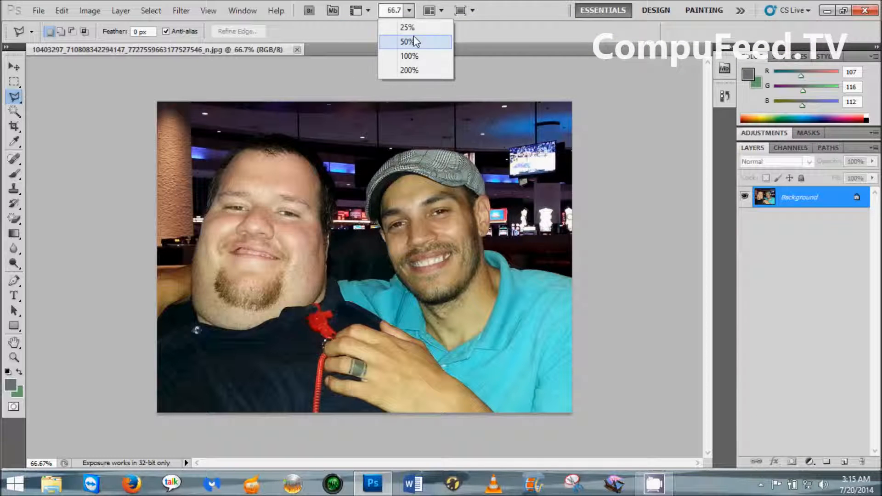
{"action": "left_click", "coordinate": [414, 55]}
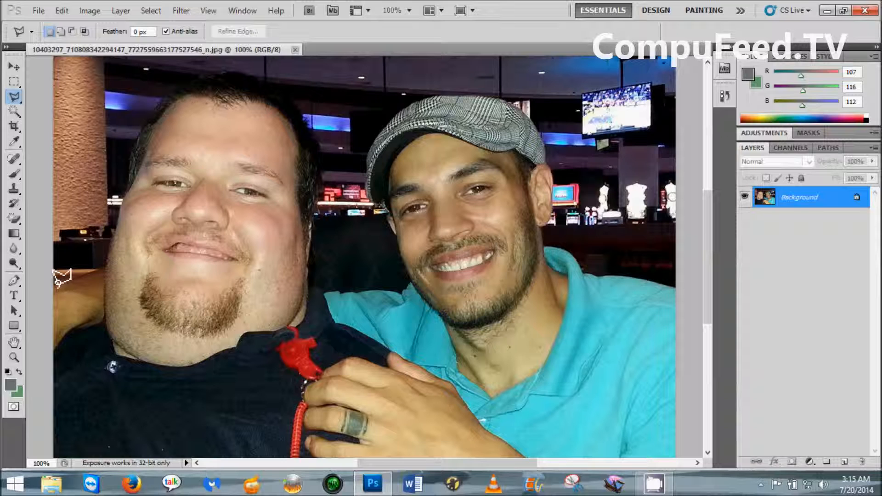
Outline both men with the Polygonal Lasso, following heads and shoulders, then run around the photo's lower edge to close the selection.
{"action": "left_click", "coordinate": [105, 268]}
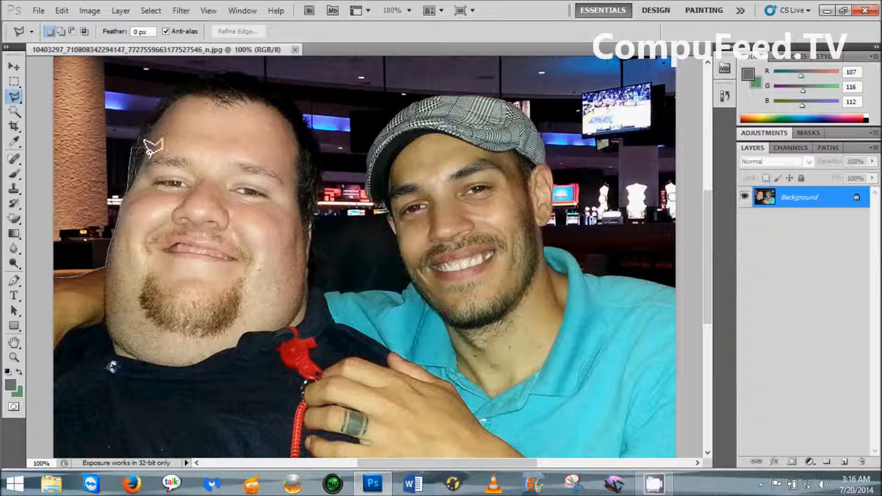
{"action": "left_click", "coordinate": [147, 123]}
{"action": "left_click", "coordinate": [164, 103]}
{"action": "left_click", "coordinate": [182, 88]}
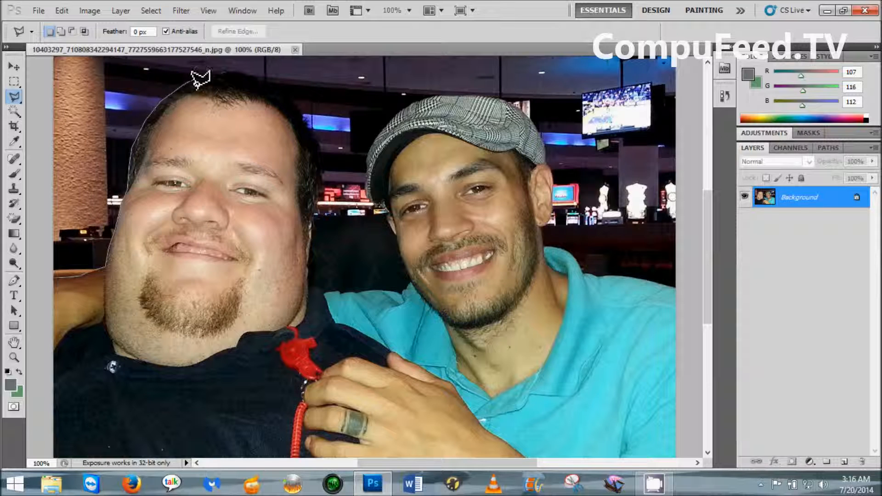
{"action": "left_click", "coordinate": [205, 77]}
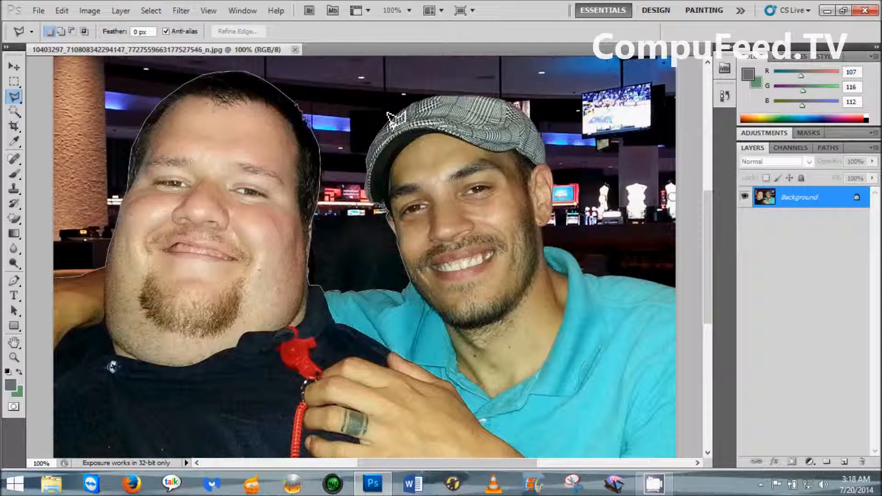
{"action": "scroll", "coordinate": [687, 404], "scroll_direction": "down", "scroll_amount": 3}
{"action": "left_click", "coordinate": [687, 403]}
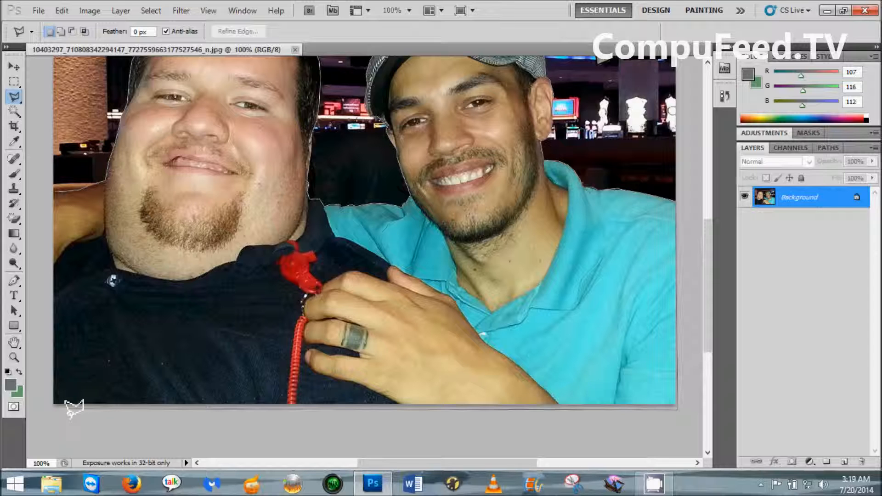
{"action": "left_click", "coordinate": [49, 404]}
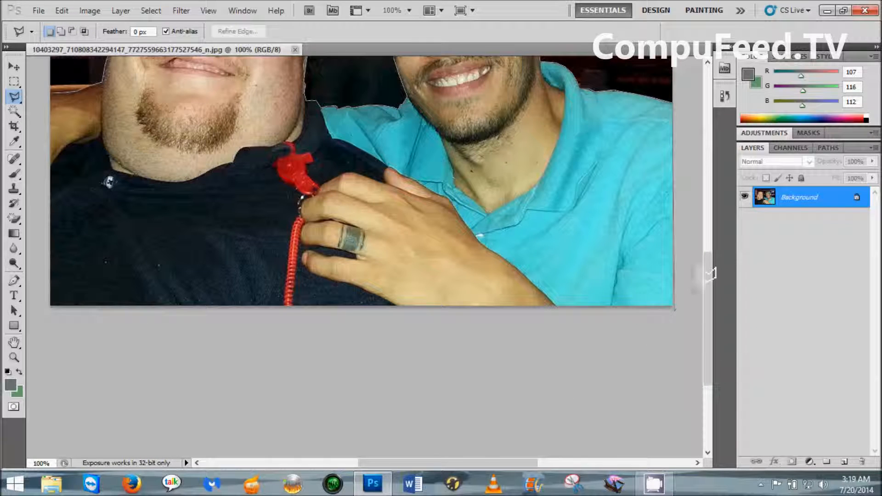
{"action": "scroll", "coordinate": [694, 64], "scroll_direction": "up", "scroll_amount": 6}
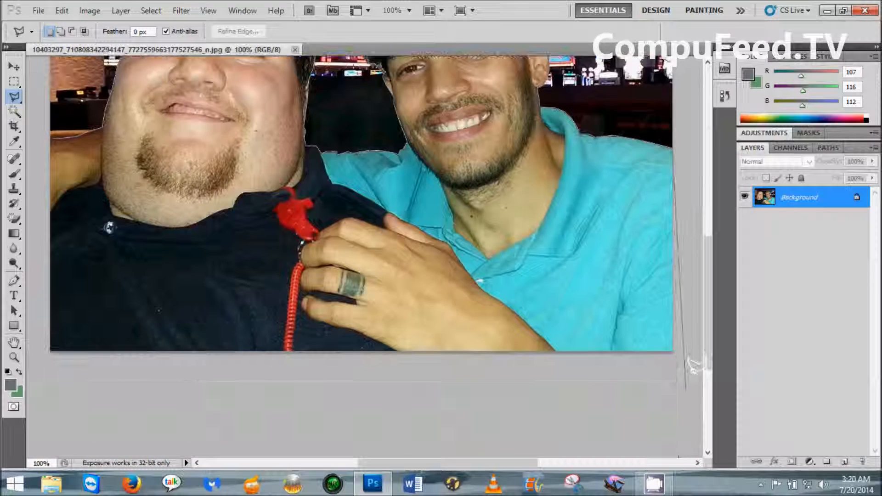
{"action": "left_click", "coordinate": [684, 363]}
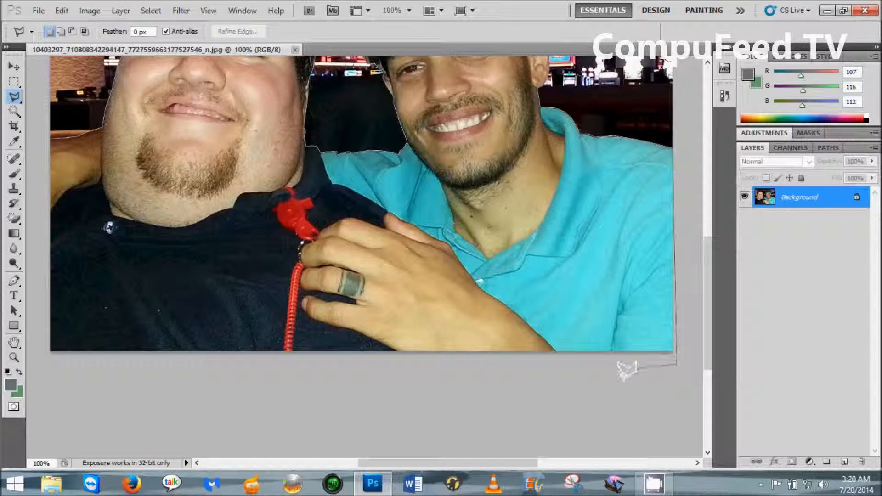
{"action": "left_click", "coordinate": [42, 357]}
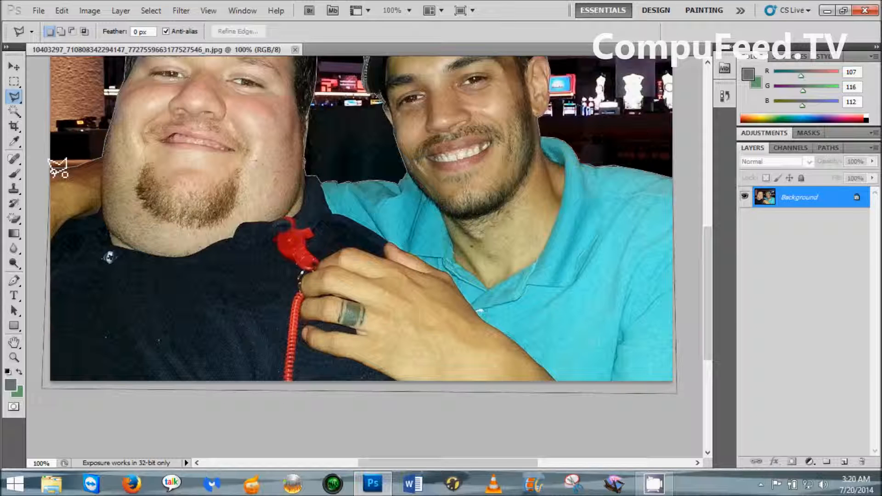
{"action": "left_click", "coordinate": [52, 168]}
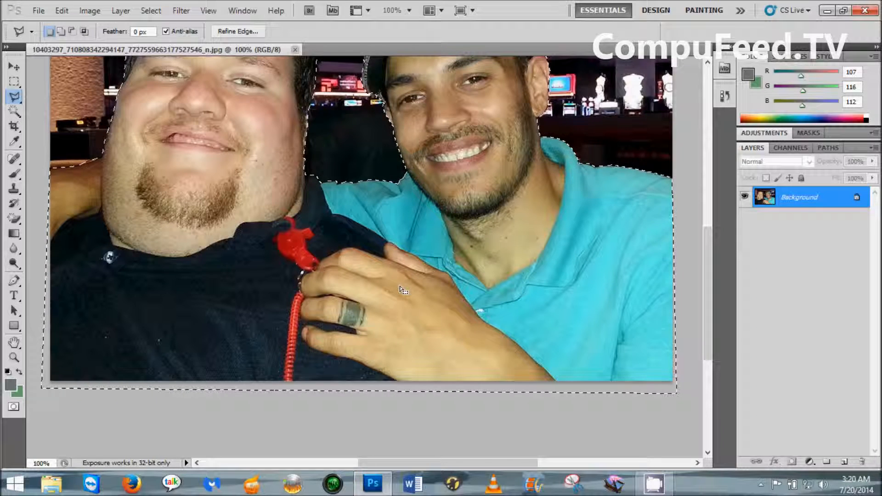
Start Refine Edge on the selection of the two men and enable Smart Radius.
{"action": "left_click_drag", "start_coordinate": [707, 312], "coordinate": [709, 272]}
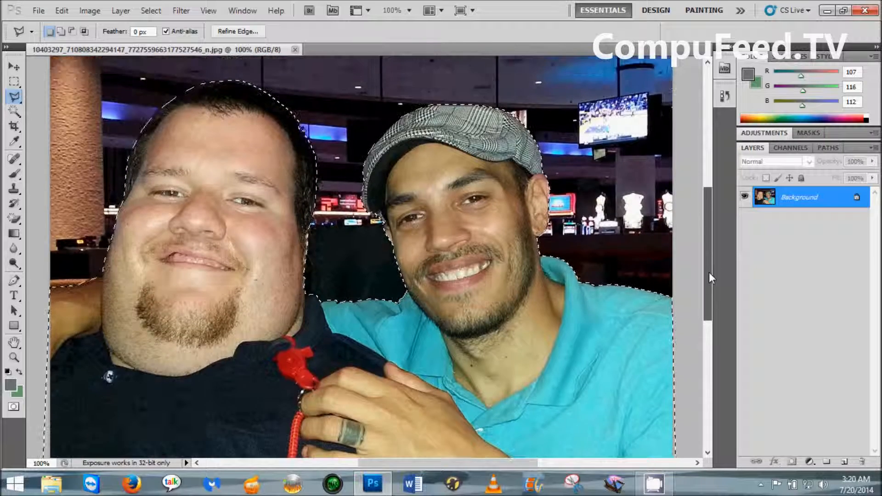
{"action": "left_click", "coordinate": [256, 31]}
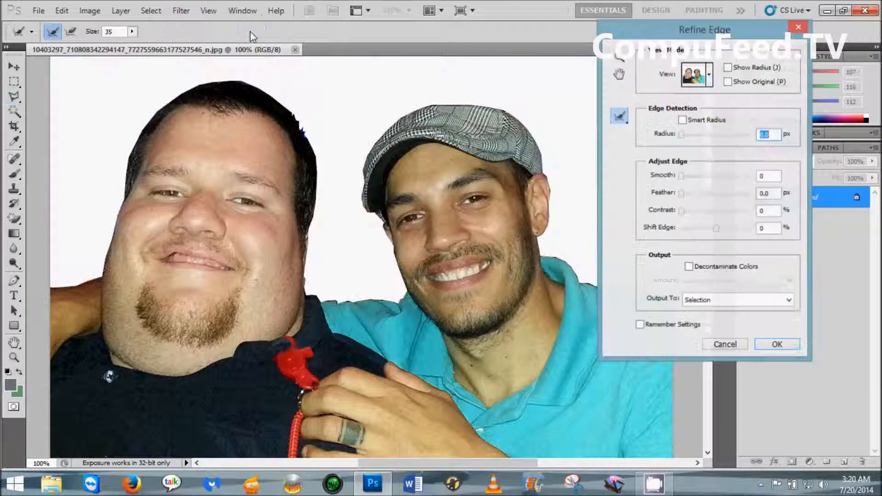
{"action": "left_click_drag", "start_coordinate": [722, 30], "coordinate": [804, 25]}
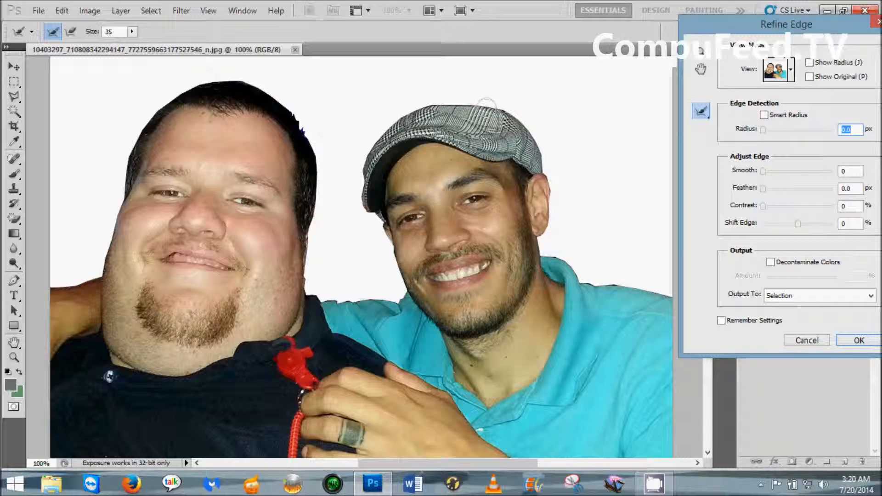
{"action": "left_click_drag", "start_coordinate": [772, 30], "coordinate": [707, 19]}
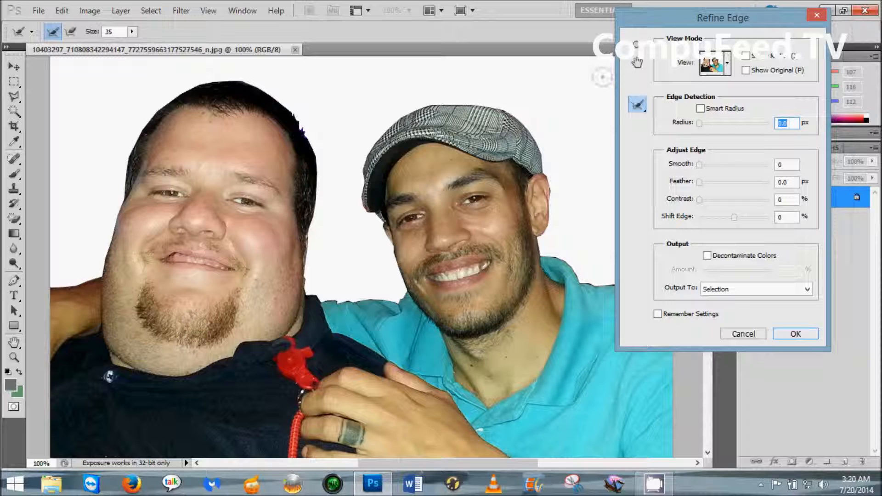
{"action": "left_click", "coordinate": [701, 109]}
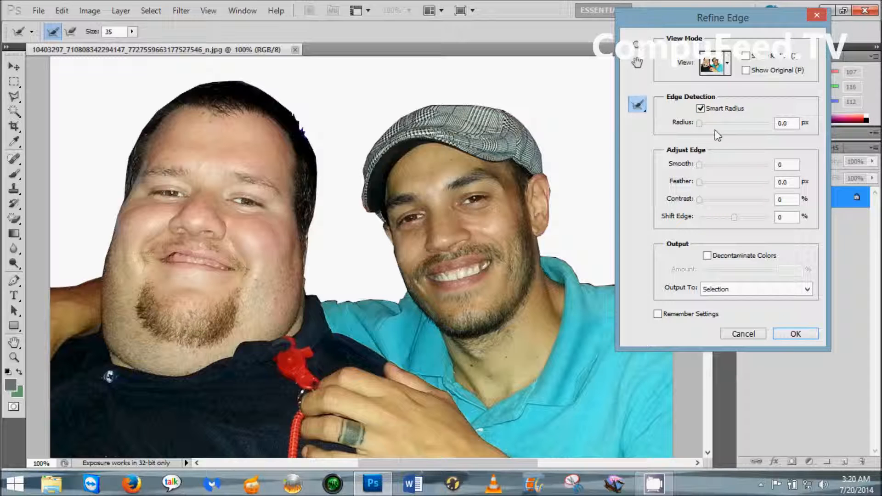
{"action": "left_click_drag", "start_coordinate": [699, 124], "coordinate": [704, 125]}
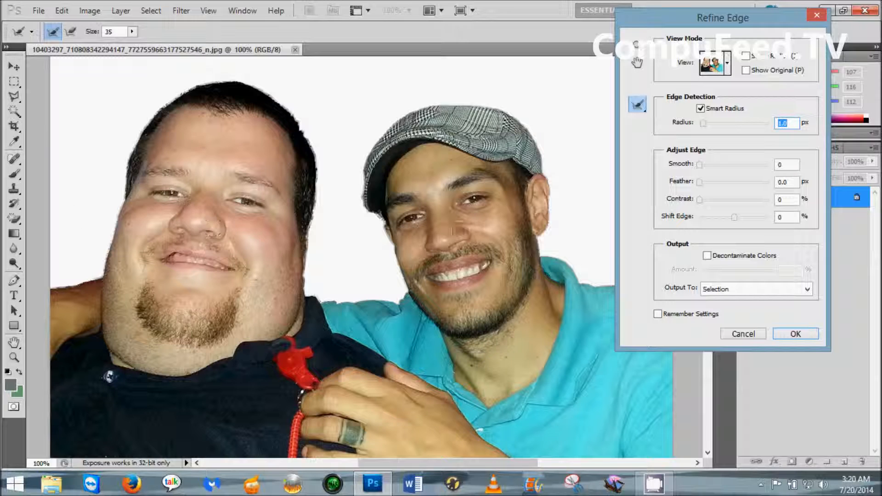
{"action": "left_click", "coordinate": [703, 123]}
{"action": "left_click_drag", "start_coordinate": [701, 124], "coordinate": [698, 123]}
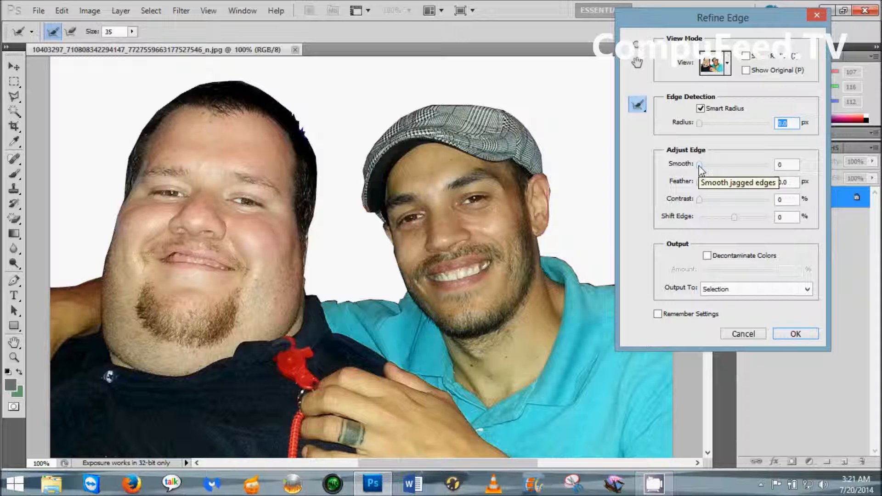
Set the selection edge's Smooth to 15 and Feather to 1.0 px.
{"action": "left_click_drag", "start_coordinate": [700, 166], "coordinate": [712, 171]}
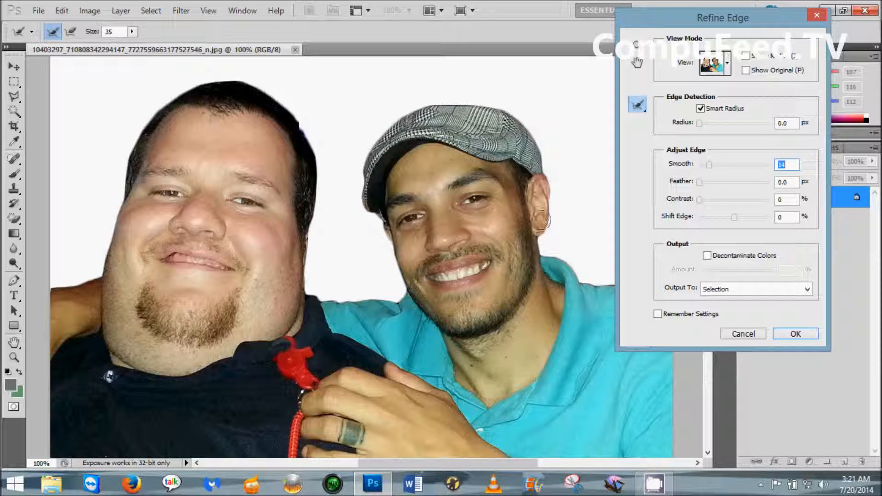
{"action": "left_click_drag", "start_coordinate": [710, 166], "coordinate": [698, 166]}
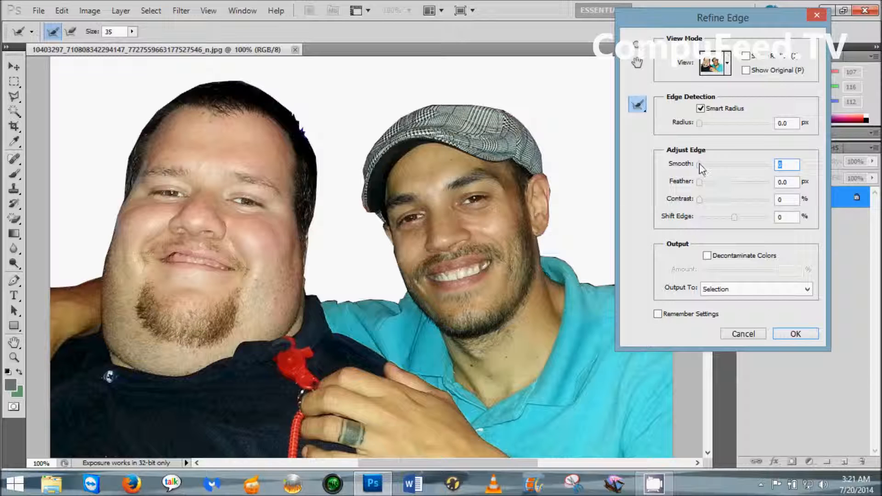
{"action": "left_click_drag", "start_coordinate": [701, 171], "coordinate": [713, 171]}
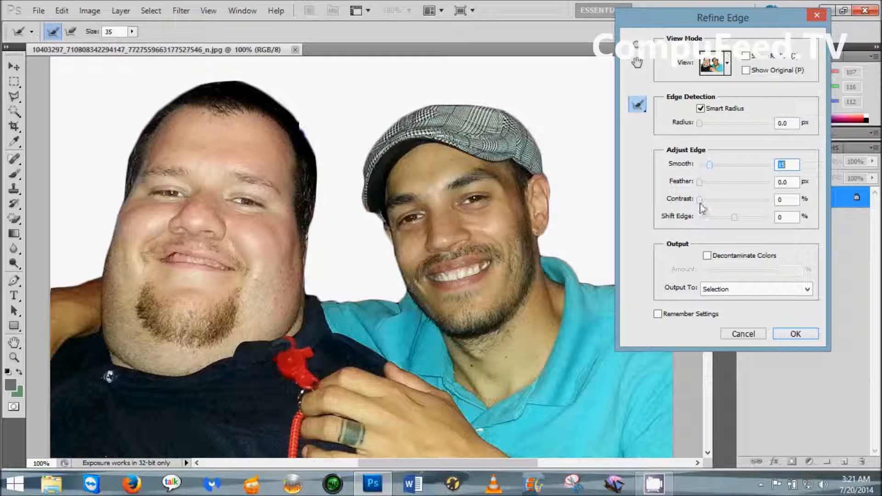
{"action": "left_click_drag", "start_coordinate": [702, 183], "coordinate": [704, 186]}
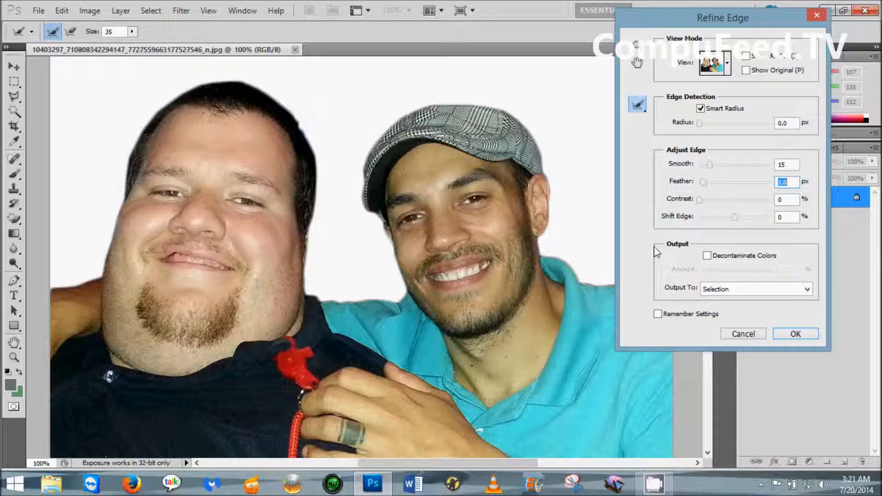
Set the edge Contrast to 20% and Shift Edge to -35%.
{"action": "left_click_drag", "start_coordinate": [700, 201], "coordinate": [729, 203]}
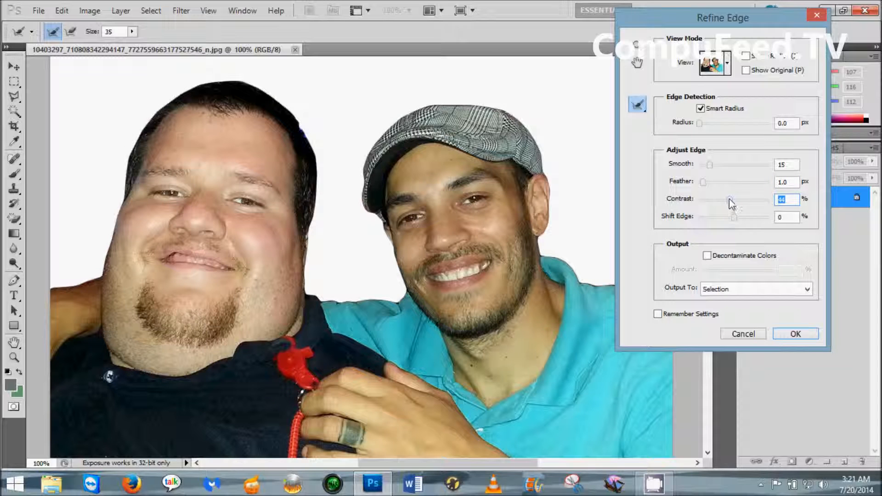
{"action": "left_click_drag", "start_coordinate": [729, 198], "coordinate": [721, 198]}
{"action": "left_click_drag", "start_coordinate": [720, 204], "coordinate": [713, 201]}
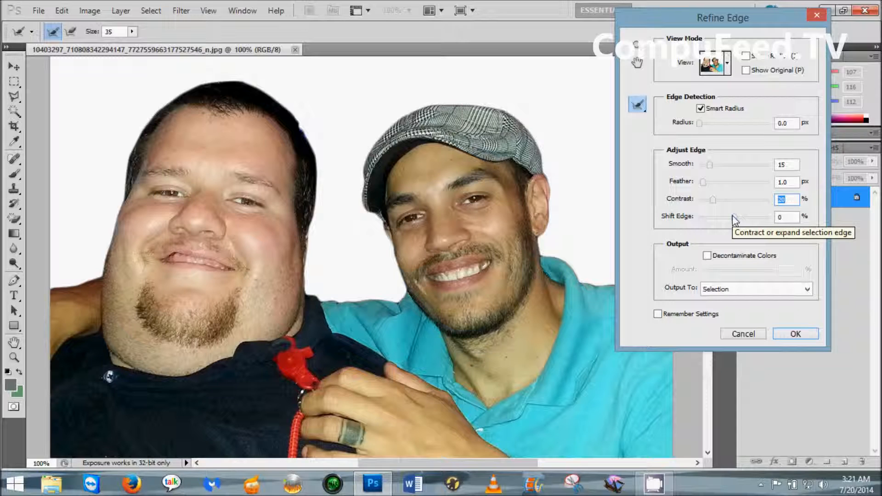
{"action": "left_click_drag", "start_coordinate": [734, 220], "coordinate": [724, 220]}
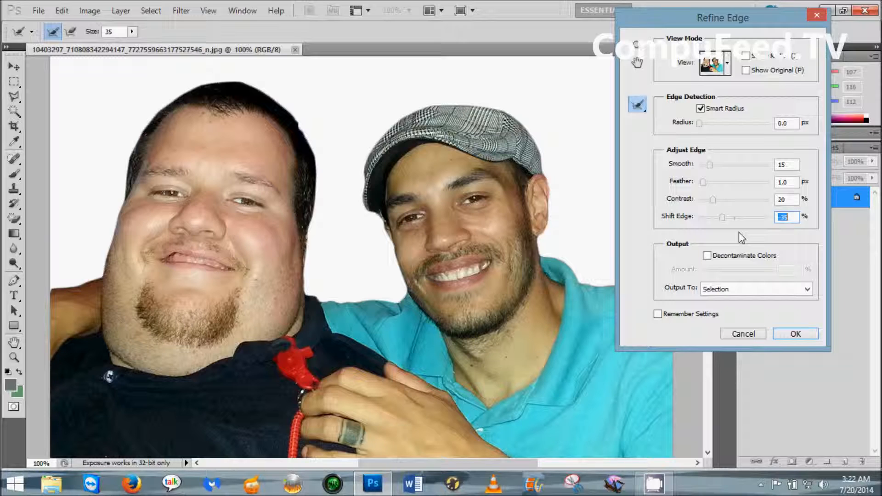
Apply the refined edge with Decontaminate Colors to a new layer with layer mask, and select the original Background layer.
{"action": "left_click", "coordinate": [707, 256]}
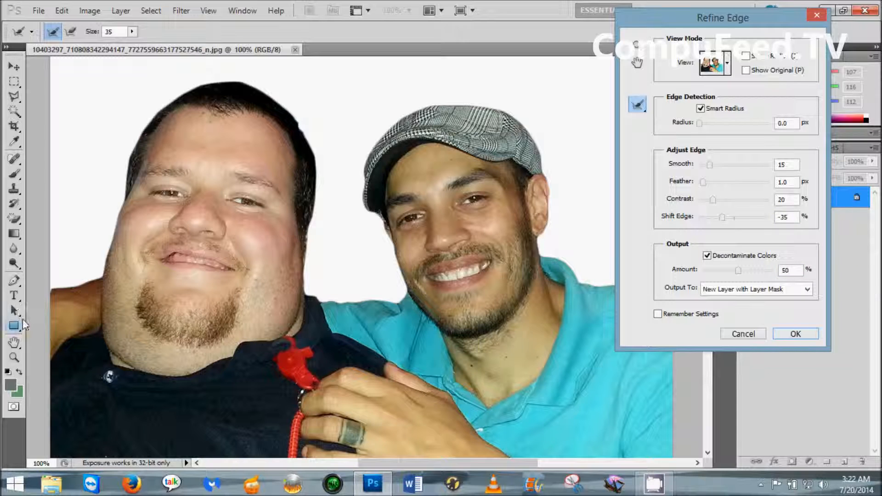
{"action": "left_click", "coordinate": [796, 335]}
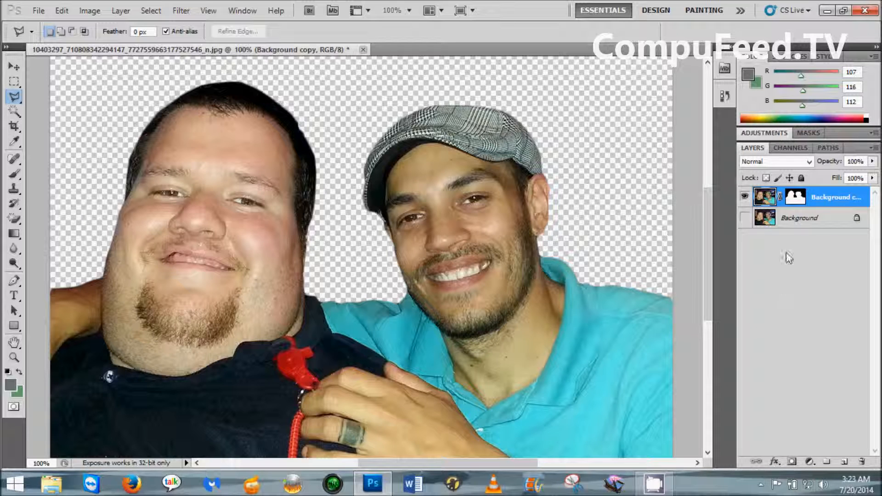
{"action": "left_click", "coordinate": [804, 223]}
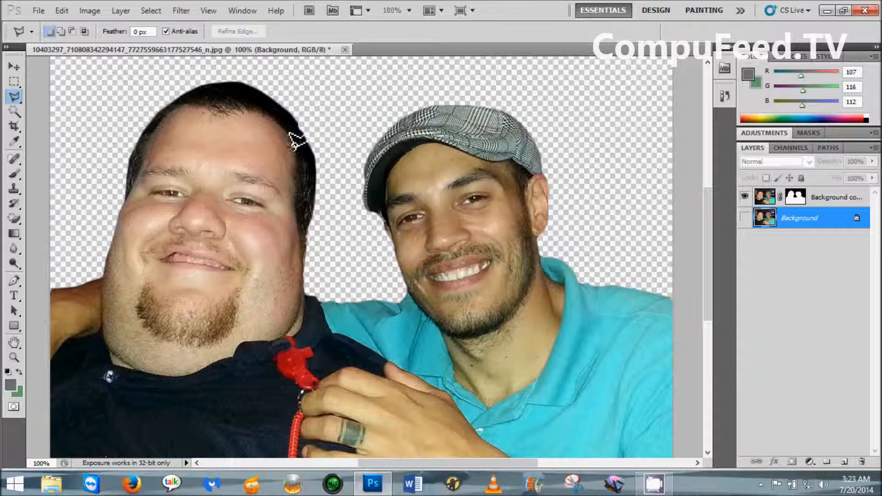
Open pne-trees-and-bright-blue-sky1 and select the entire image with the Rectangular Marquee tool.
{"action": "left_click", "coordinate": [39, 11]}
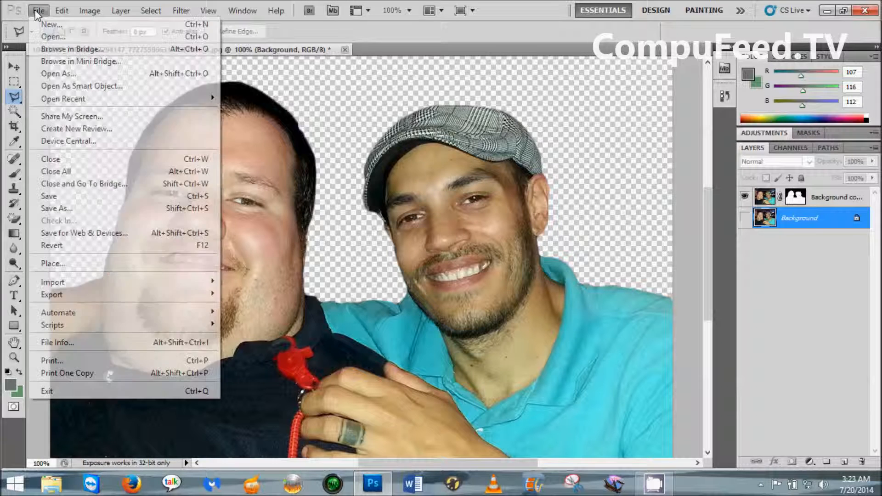
{"action": "left_click", "coordinate": [48, 37]}
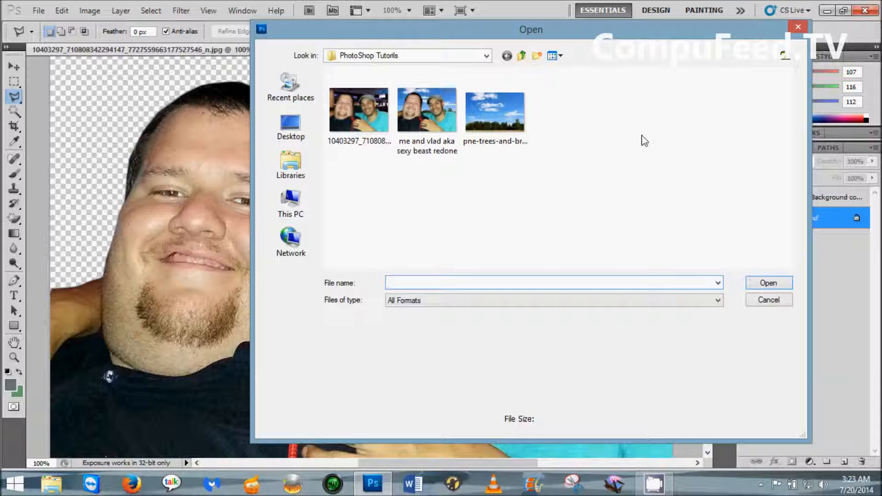
{"action": "left_click", "coordinate": [502, 121]}
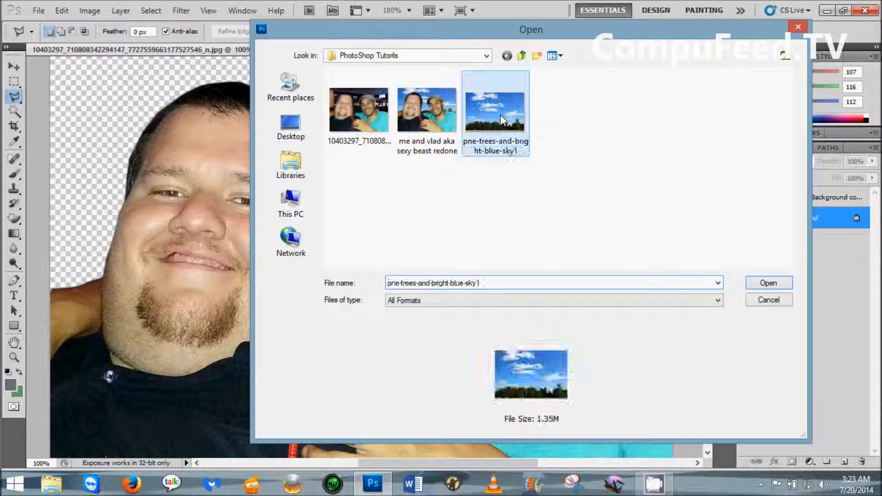
{"action": "left_click", "coordinate": [766, 283]}
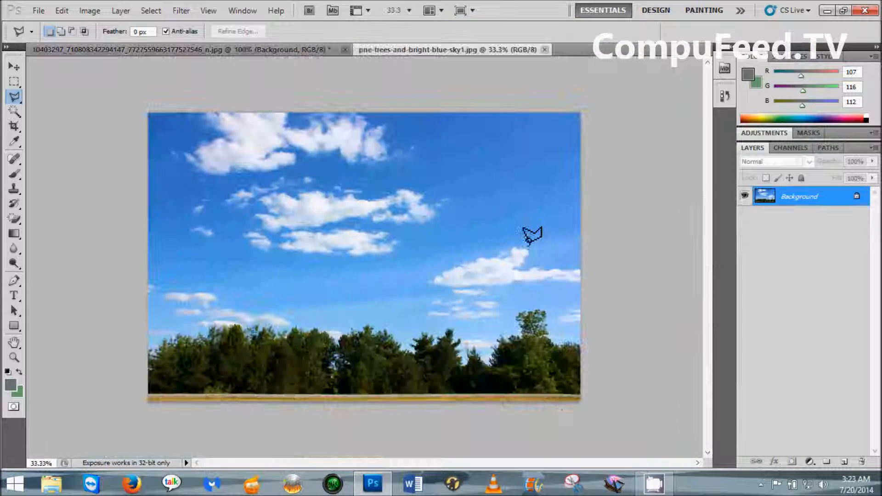
{"action": "left_click", "coordinate": [15, 82]}
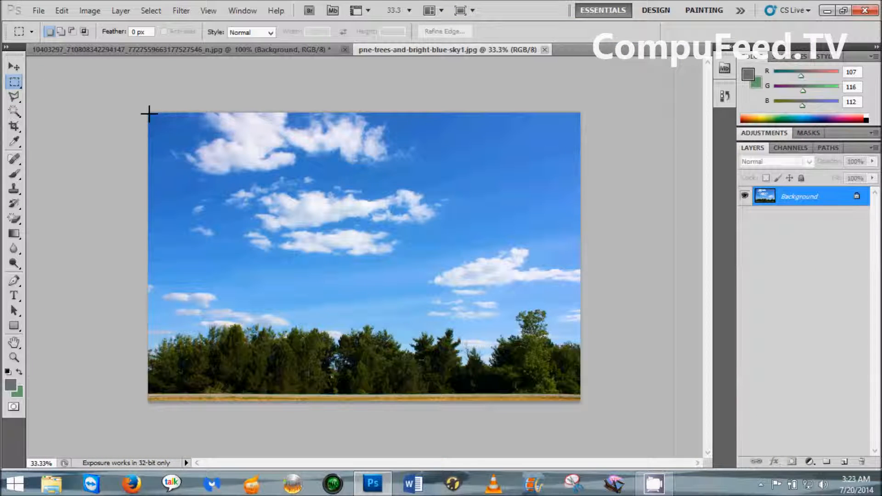
{"action": "left_click_drag", "start_coordinate": [148, 112], "coordinate": [587, 417]}
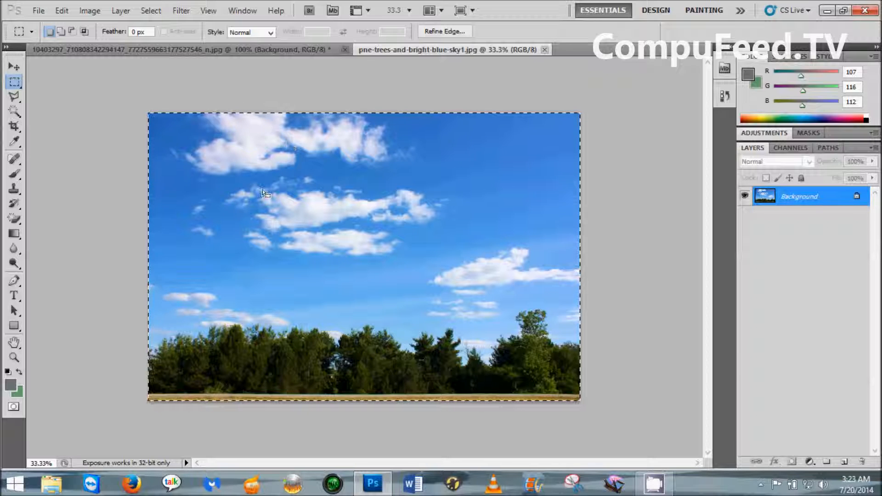
Copy the selected trees-and-sky picture and paste it into the men's photo as a layer above the original Background.
{"action": "left_click", "coordinate": [64, 12]}
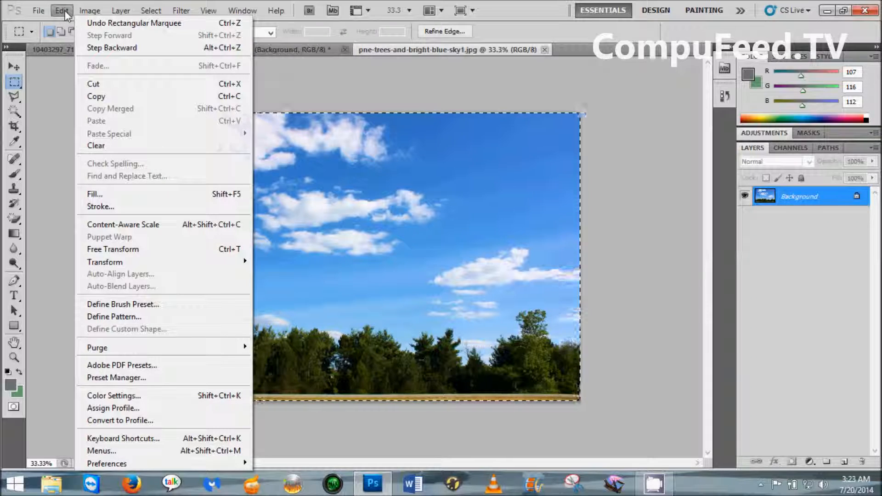
{"action": "left_click", "coordinate": [114, 97]}
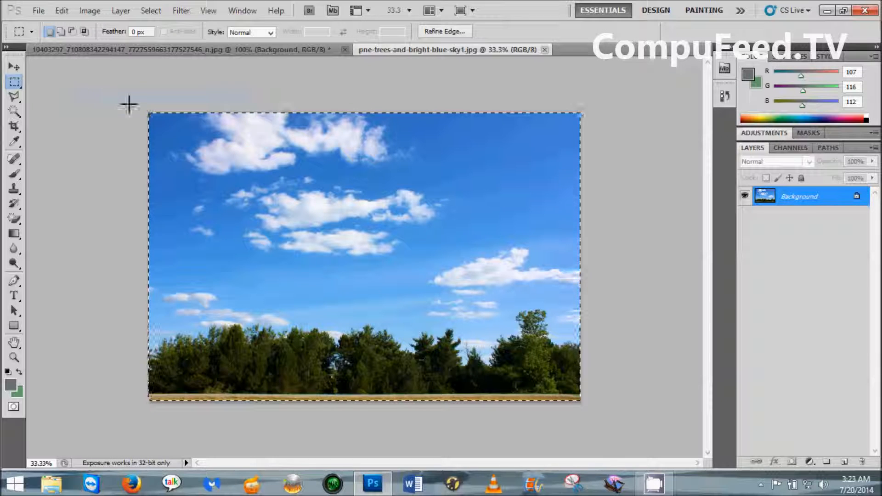
{"action": "left_click", "coordinate": [136, 50]}
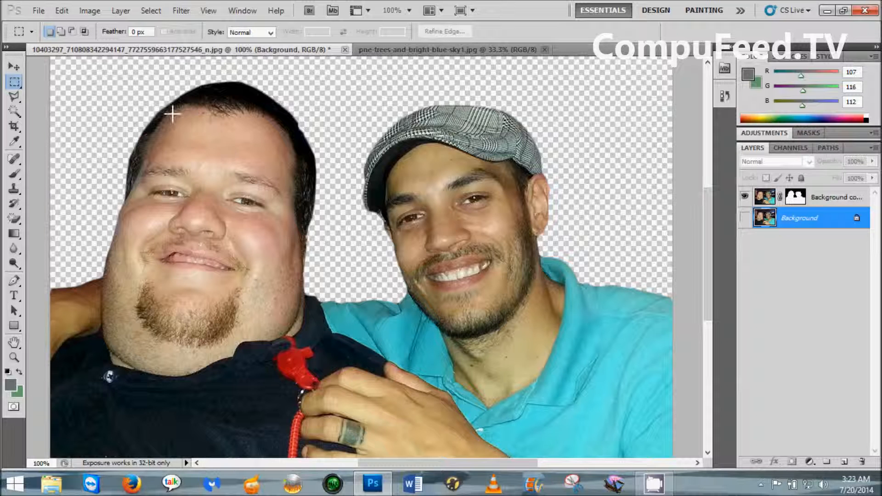
{"action": "left_click", "coordinate": [66, 10]}
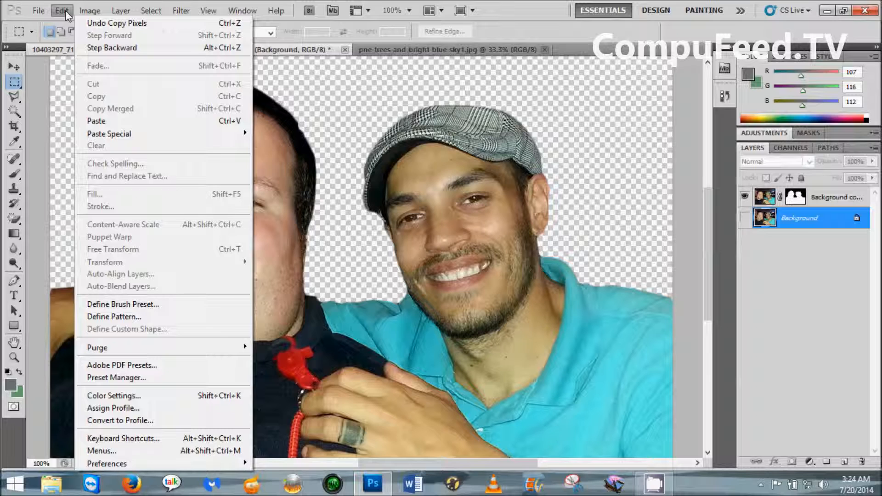
{"action": "left_click", "coordinate": [104, 122]}
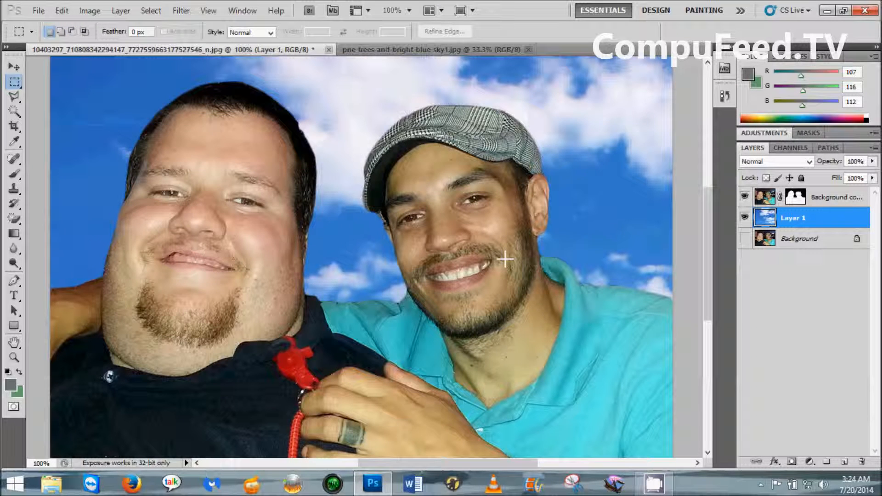
Scale the pasted sky layer to 60.83% with Free Transform and align it with the photo's upper-left corner.
{"action": "left_click", "coordinate": [408, 12]}
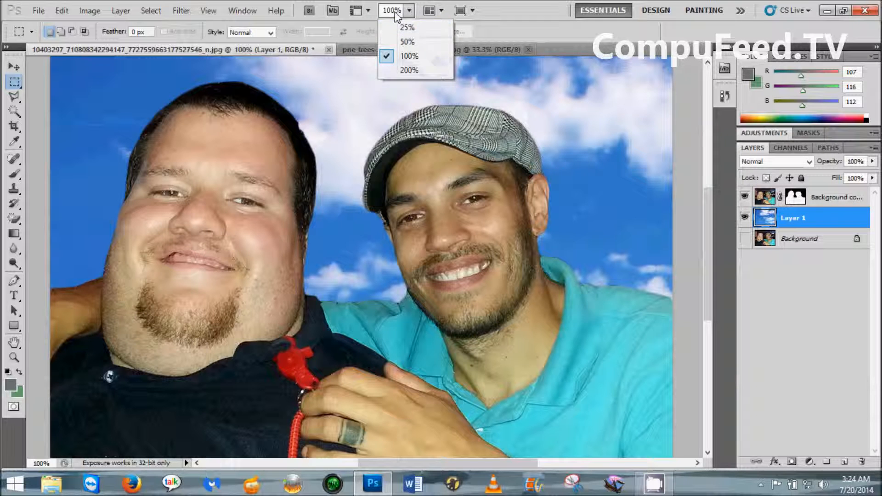
{"action": "left_click", "coordinate": [397, 11]}
{"action": "type", "text": "70"}
{"action": "key", "text": "Return"}
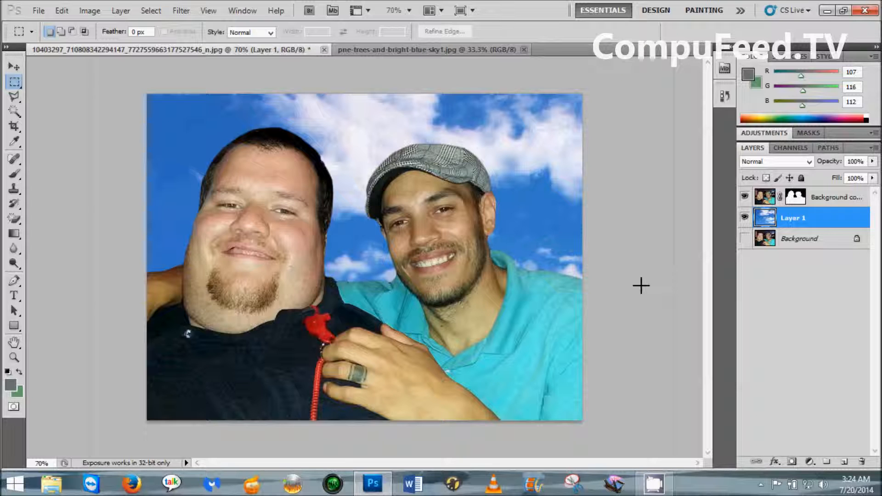
{"action": "key", "text": "ctrl+t"}
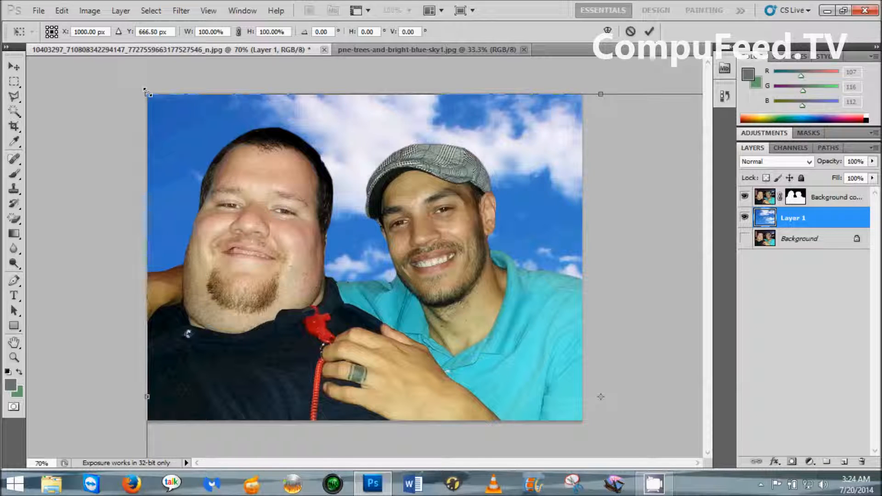
{"action": "left_click_drag", "start_coordinate": [146, 92], "coordinate": [318, 220]}
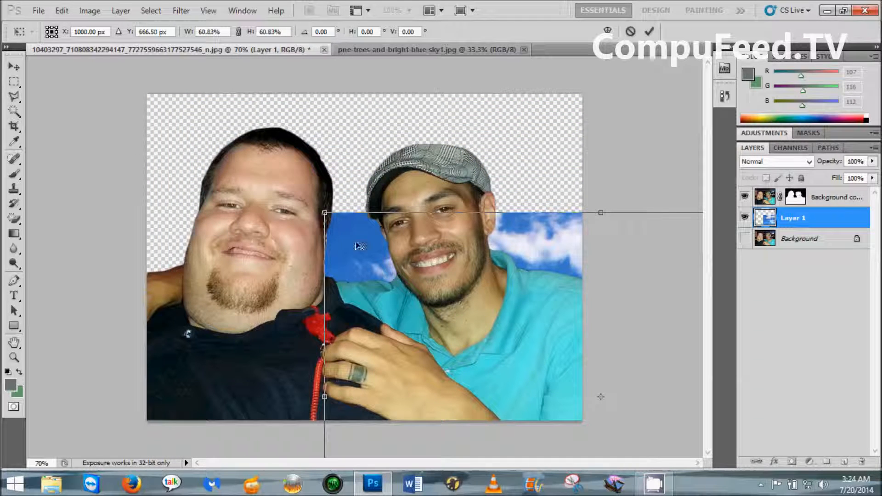
{"action": "left_click_drag", "start_coordinate": [368, 248], "coordinate": [187, 128]}
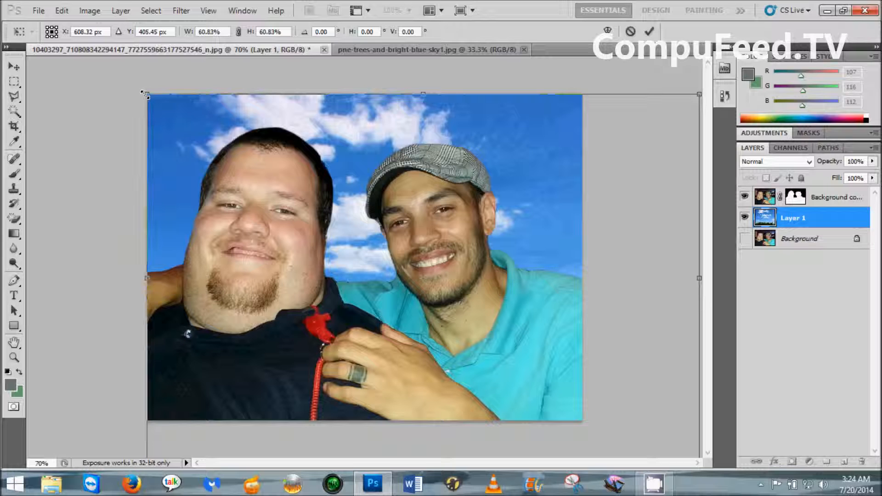
Shrink the sky layer to 39.80% against the photo's upper edge and stretch its width to 48% to span the photo.
{"action": "left_click_drag", "start_coordinate": [145, 94], "coordinate": [246, 161]}
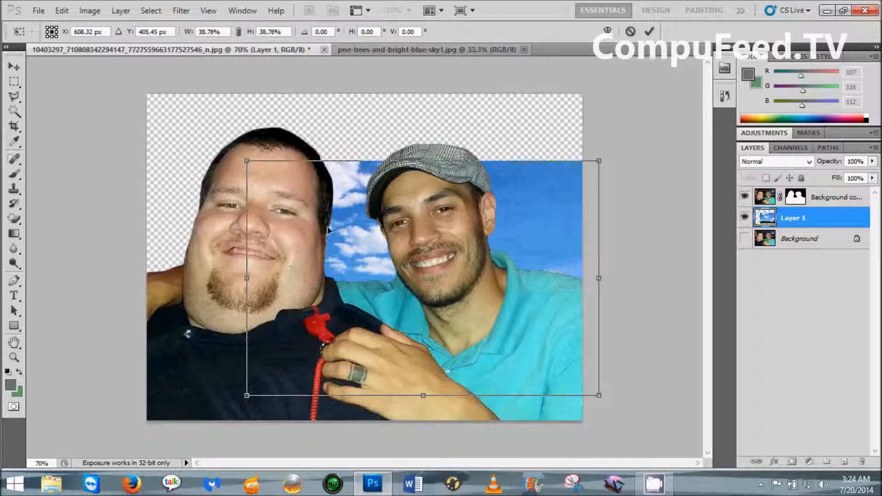
{"action": "left_click_drag", "start_coordinate": [353, 242], "coordinate": [288, 169]}
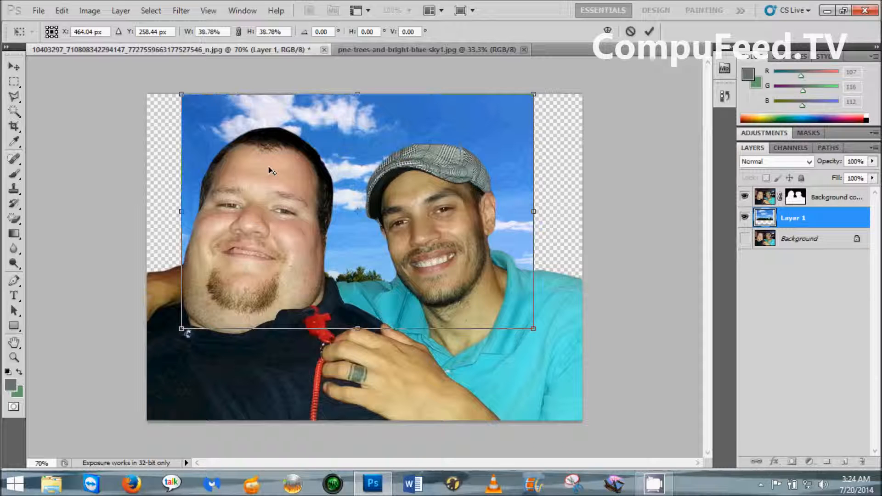
{"action": "mouse_move", "coordinate": [181, 94]}
{"action": "left_mouse_down"}
{"action": "mouse_move", "coordinate": [173, 86]}
{"action": "mouse_move", "coordinate": [188, 100]}
{"action": "mouse_move", "coordinate": [173, 93]}
{"action": "left_mouse_up"}
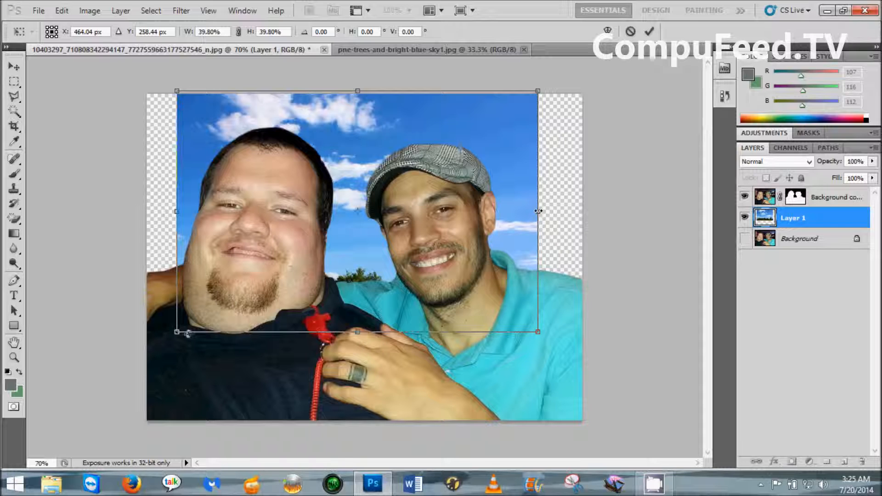
{"action": "left_click_drag", "start_coordinate": [539, 210], "coordinate": [582, 211]}
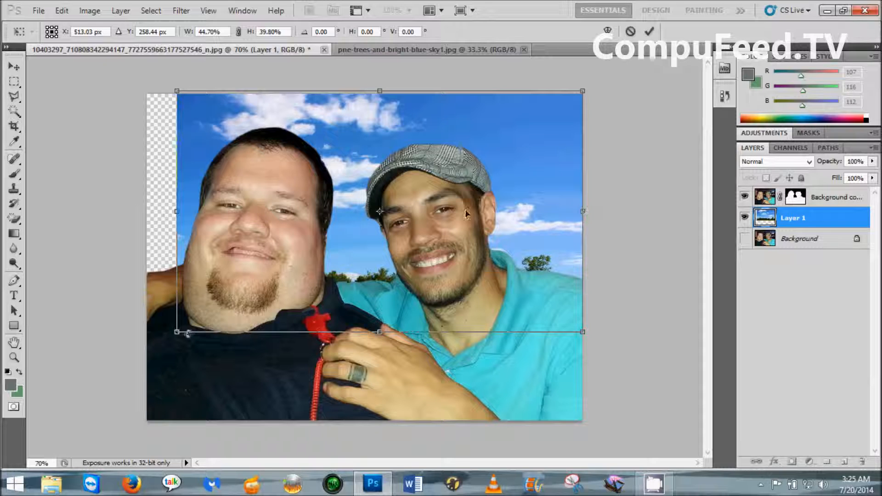
{"action": "left_click_drag", "start_coordinate": [177, 212], "coordinate": [147, 212]}
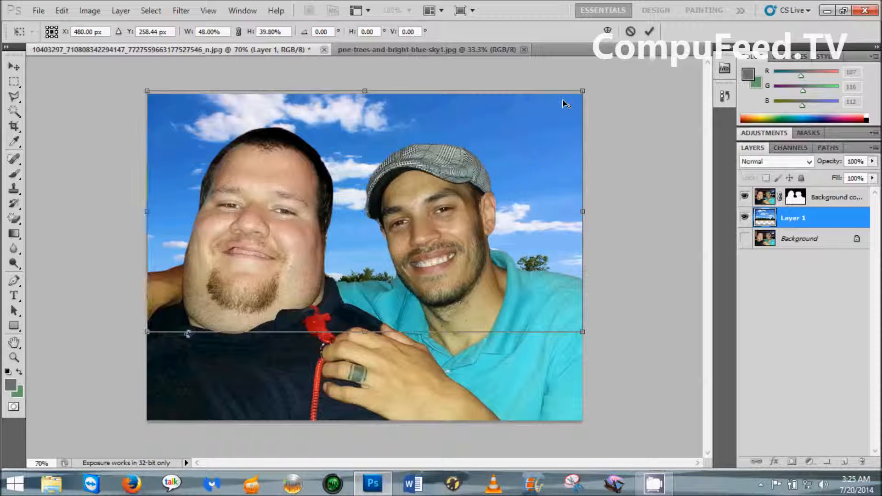
Enlarge the sky layer to 66.44% by 55.09%, raise it to bring the trees behind the men, apply the transformation and select the Background layer.
{"action": "left_click_drag", "start_coordinate": [583, 90], "coordinate": [667, 34]}
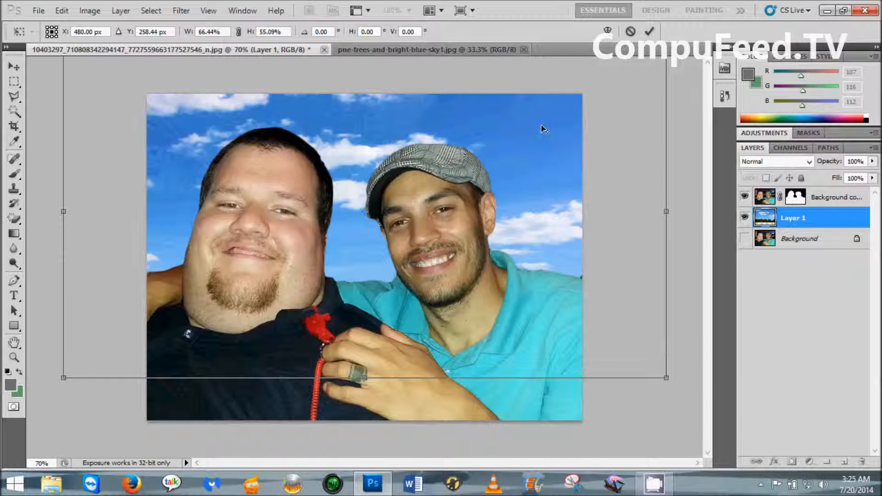
{"action": "left_click_drag", "start_coordinate": [349, 254], "coordinate": [344, 166]}
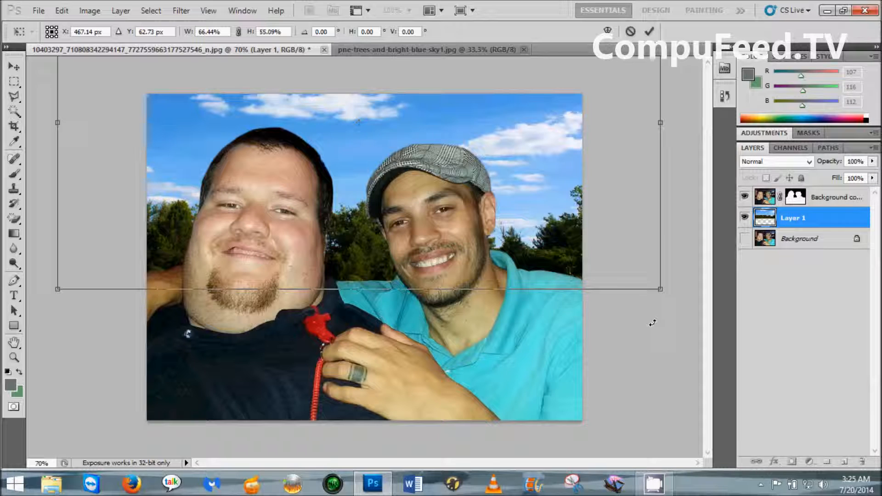
{"action": "left_click", "coordinate": [14, 83]}
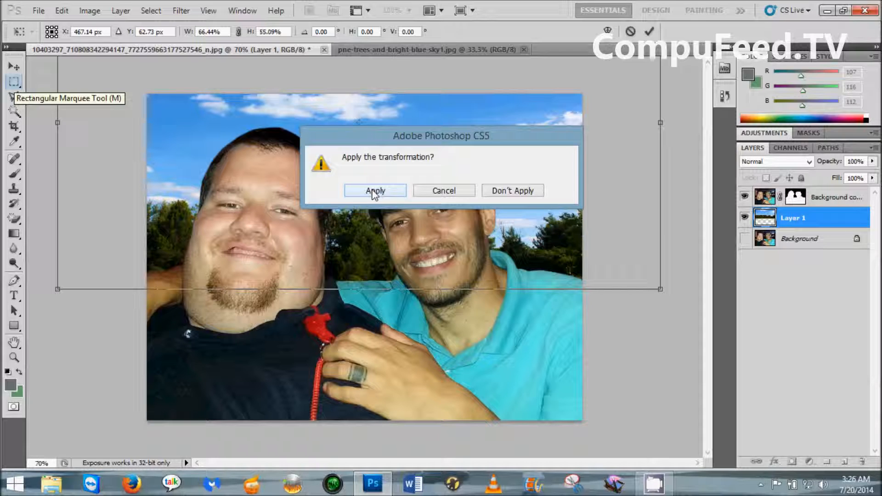
{"action": "left_click", "coordinate": [375, 191]}
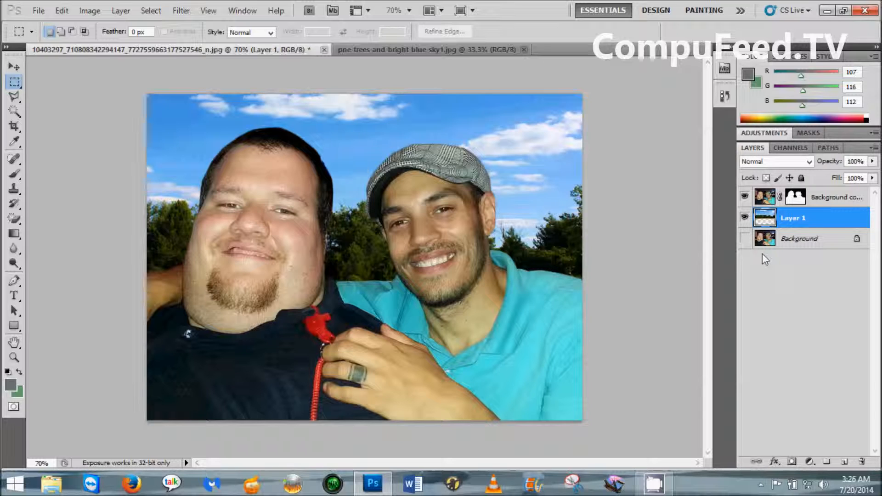
{"action": "left_click", "coordinate": [796, 244]}
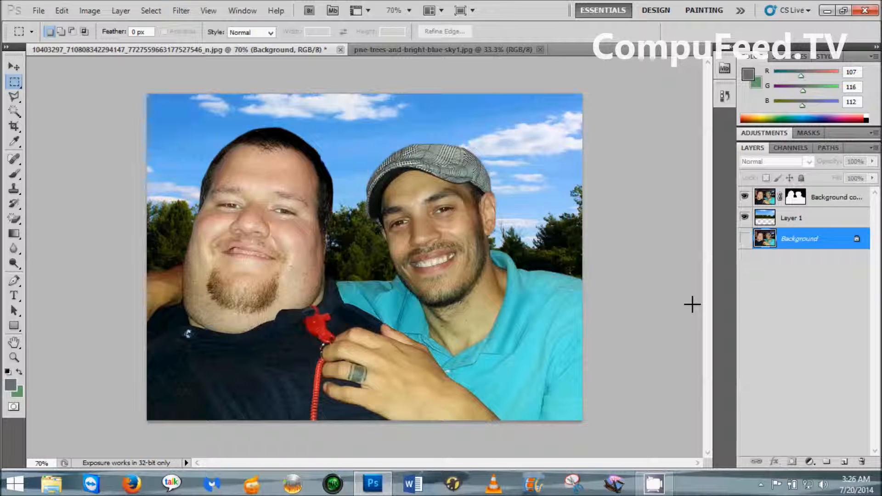
{"action": "left_click", "coordinate": [85, 10]}
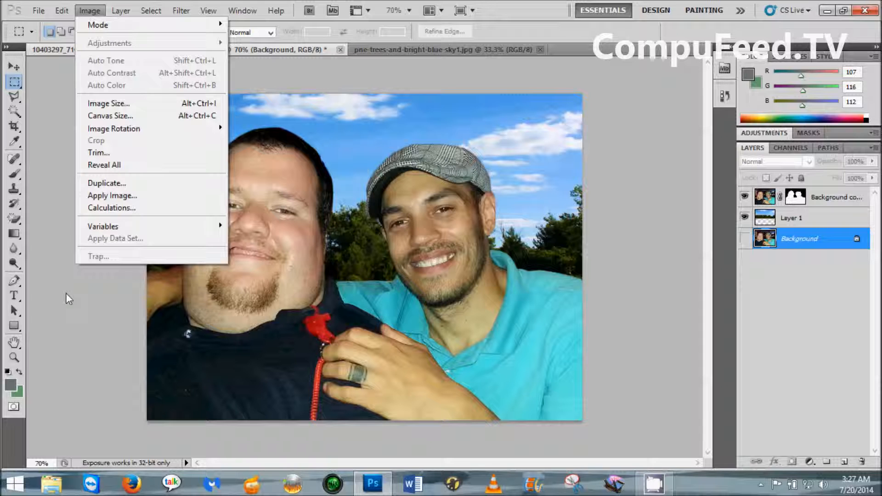
{"action": "mouse_move", "coordinate": [90, 27]}
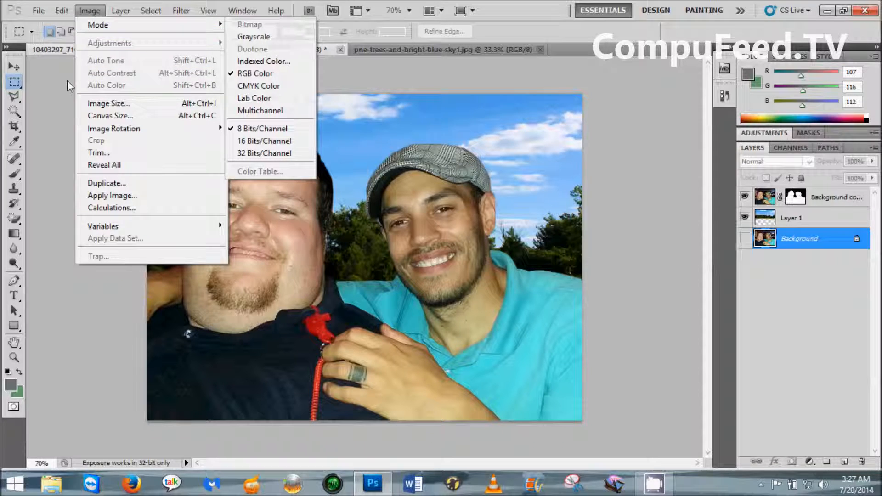
{"action": "left_click", "coordinate": [59, 106]}
Save the composite as a JPEG copy named with both men's first names and "test 1", at Maximum quality 12, Progressive with 3 scans.
{"action": "left_click", "coordinate": [42, 9]}
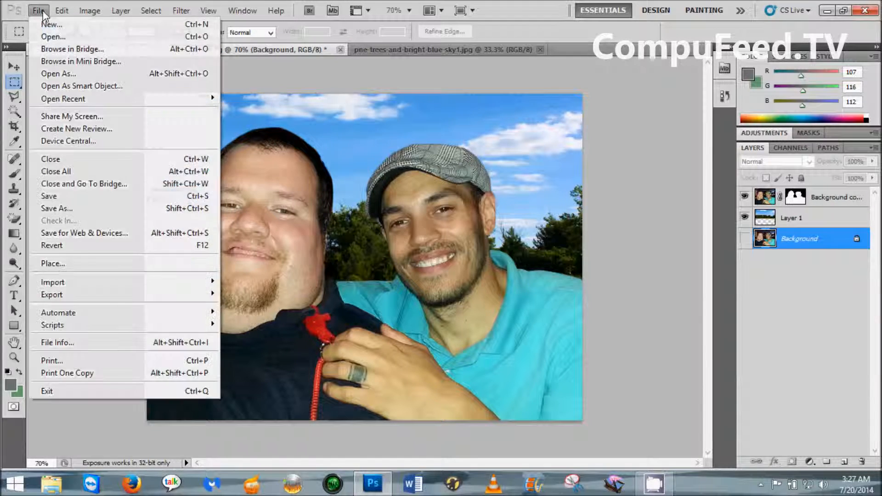
{"action": "left_click", "coordinate": [202, 206]}
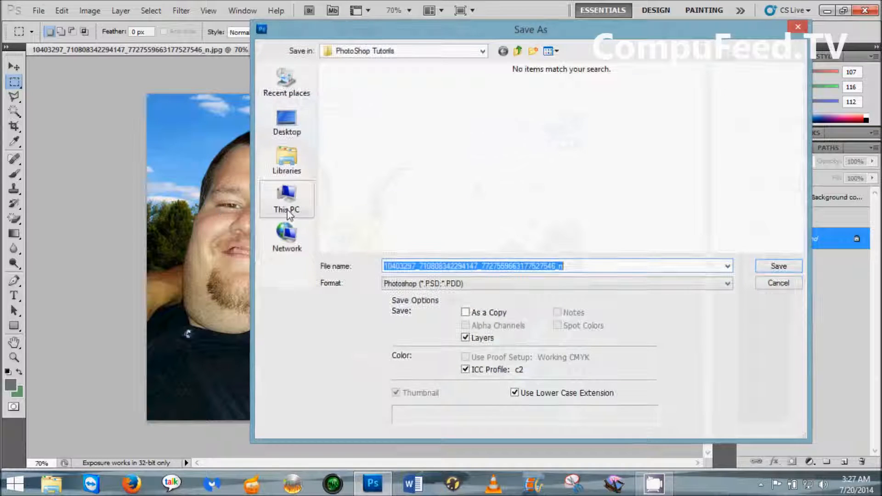
{"action": "left_click", "coordinate": [533, 283]}
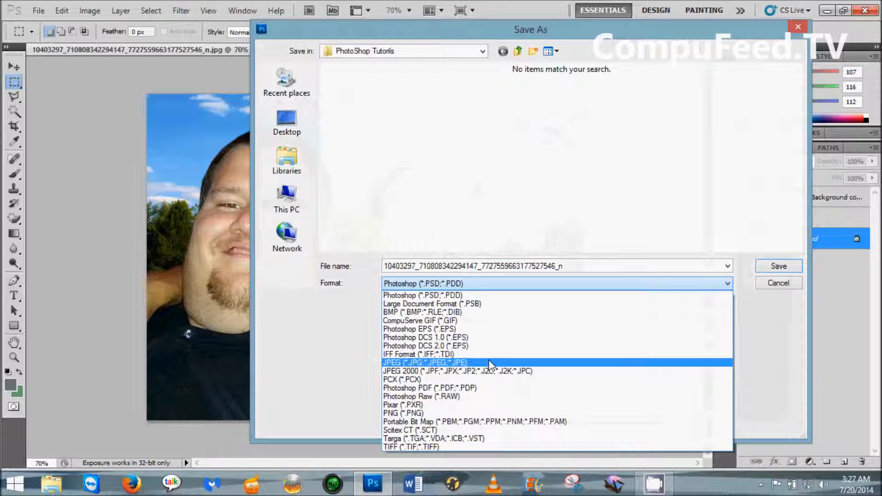
{"action": "left_click", "coordinate": [501, 362]}
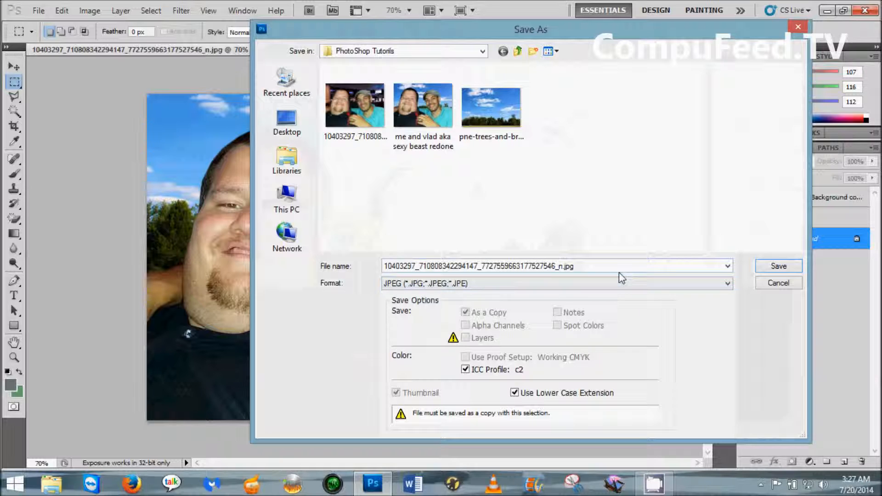
{"action": "double_click", "coordinate": [556, 267]}
{"action": "type", "text": "m"}
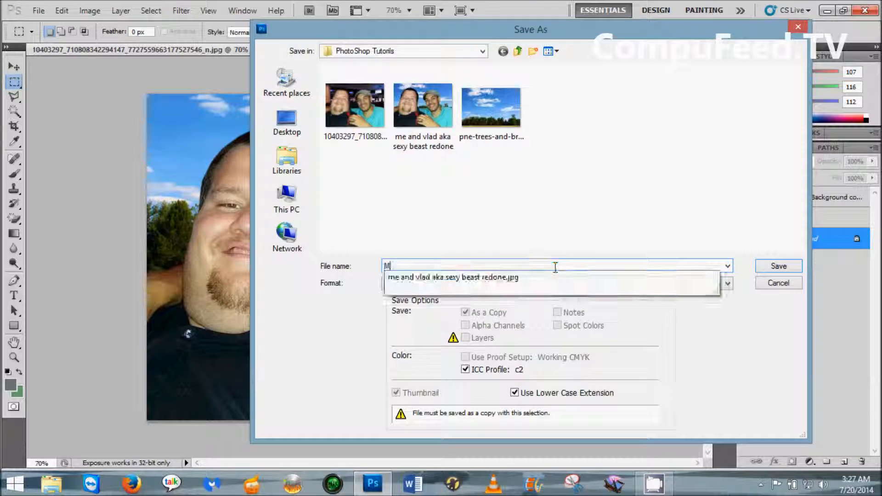
{"action": "key", "text": "BackSpace"}
{"action": "type", "text": "Andrew and Vlad"}
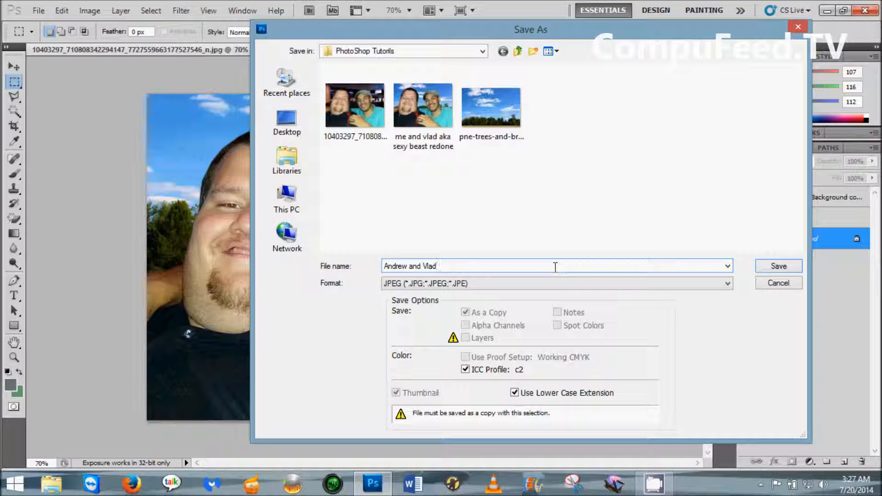
{"action": "type", "text": " test 1"}
{"action": "left_click", "coordinate": [779, 267]}
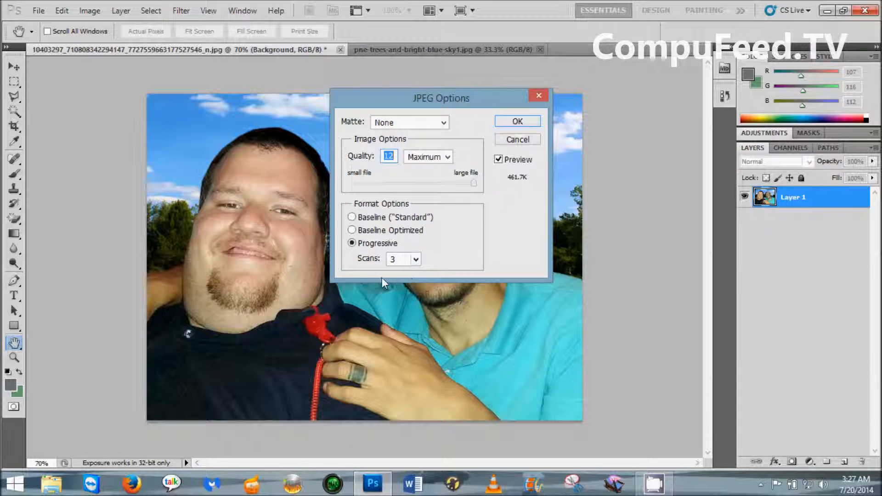
{"action": "left_click", "coordinate": [528, 120]}
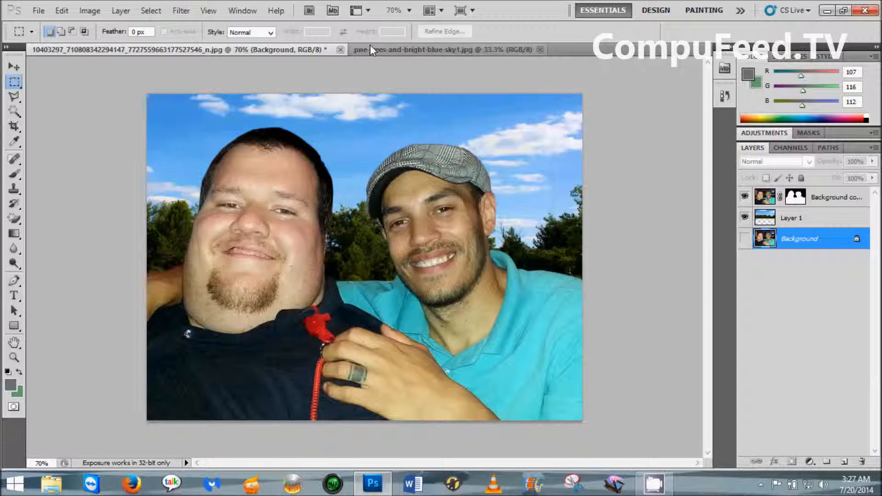
Close the trees-and-sky picture and the layered photo without saving changes.
{"action": "left_click", "coordinate": [540, 49]}
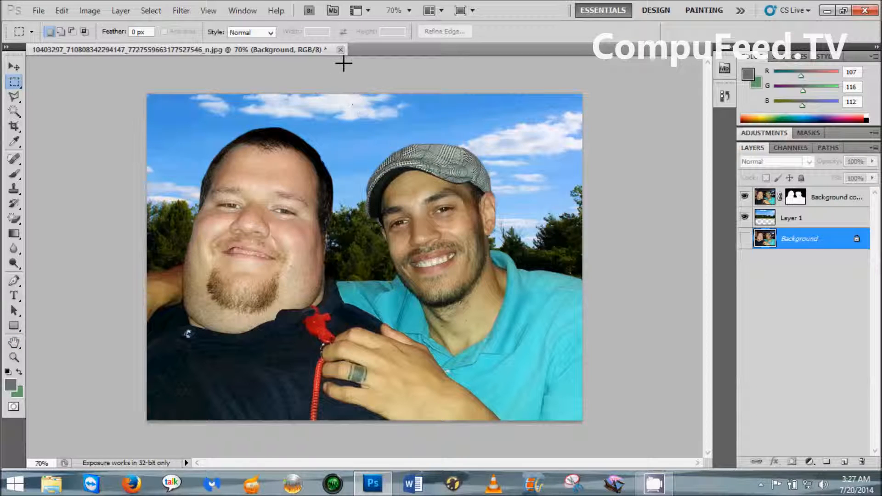
{"action": "left_click", "coordinate": [340, 49]}
{"action": "left_click", "coordinate": [419, 198]}
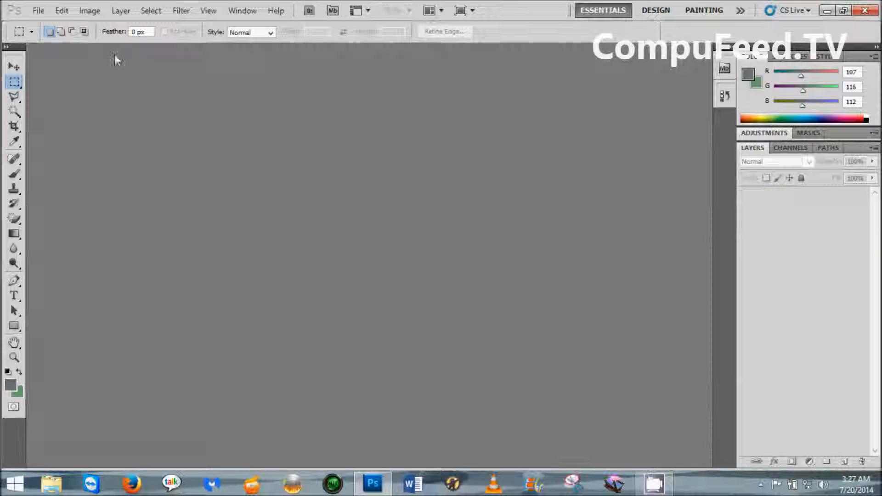
Open the saved "test 1" JPEG composite from the PhotoShop Tutorils folder.
{"action": "left_click", "coordinate": [38, 10]}
{"action": "left_click", "coordinate": [46, 35]}
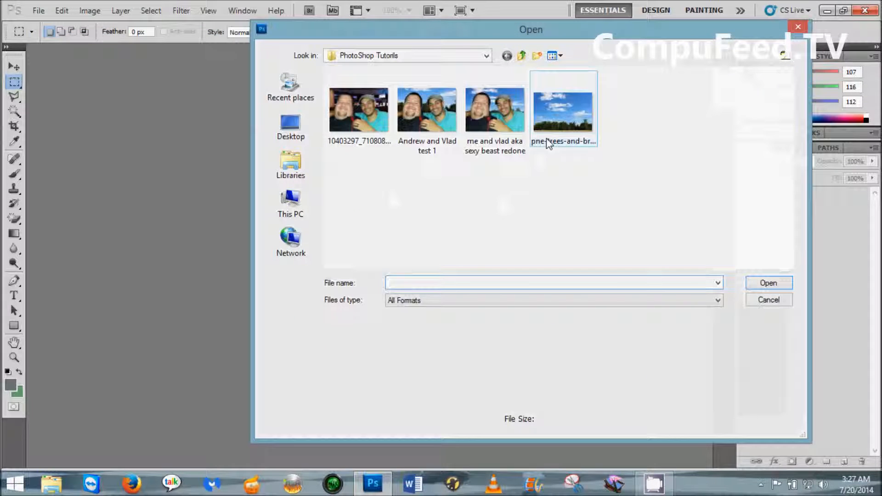
{"action": "left_click", "coordinate": [429, 114]}
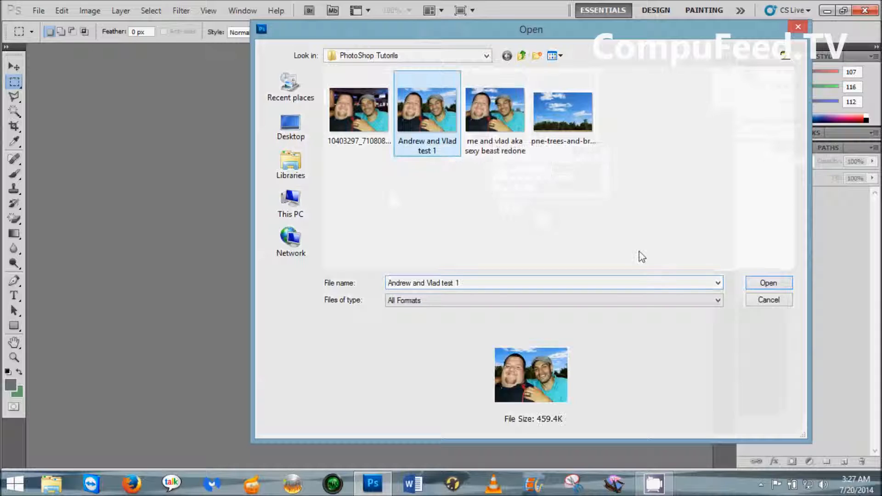
{"action": "left_click", "coordinate": [760, 284]}
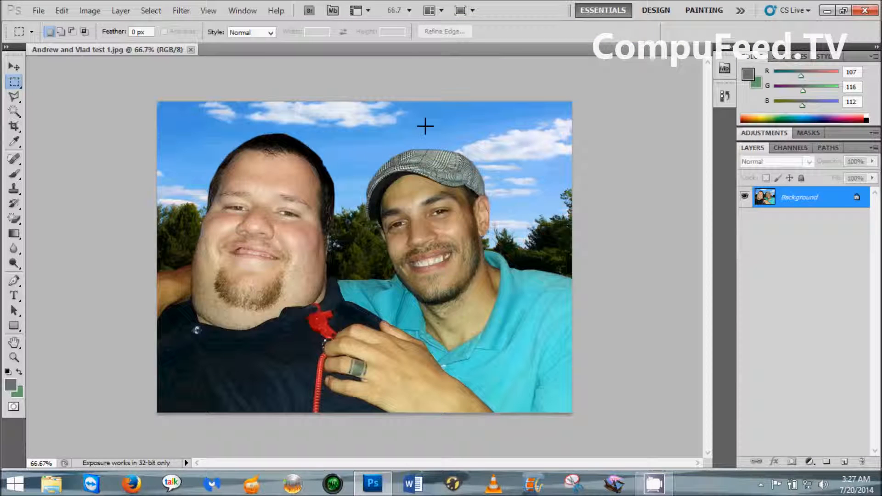
Apply an Exposure adjustment to the composite with exposure -0.03, offset -0.0020 and gamma correction 0.72.
{"action": "left_click", "coordinate": [409, 11]}
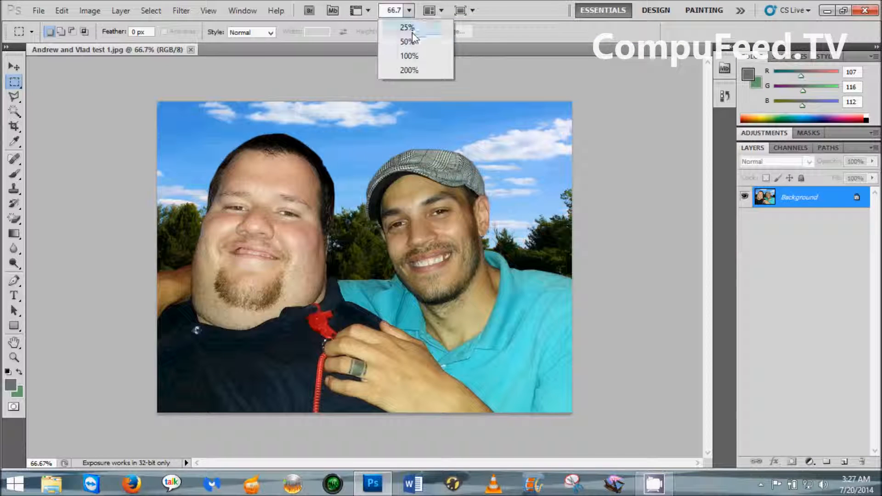
{"action": "left_click", "coordinate": [416, 56]}
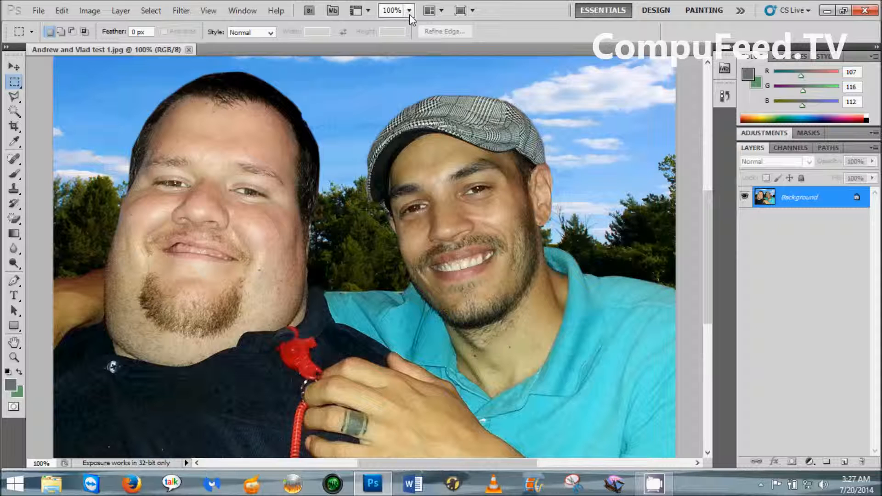
{"action": "left_click", "coordinate": [393, 8]}
{"action": "type", "text": "70"}
{"action": "key", "text": "Return"}
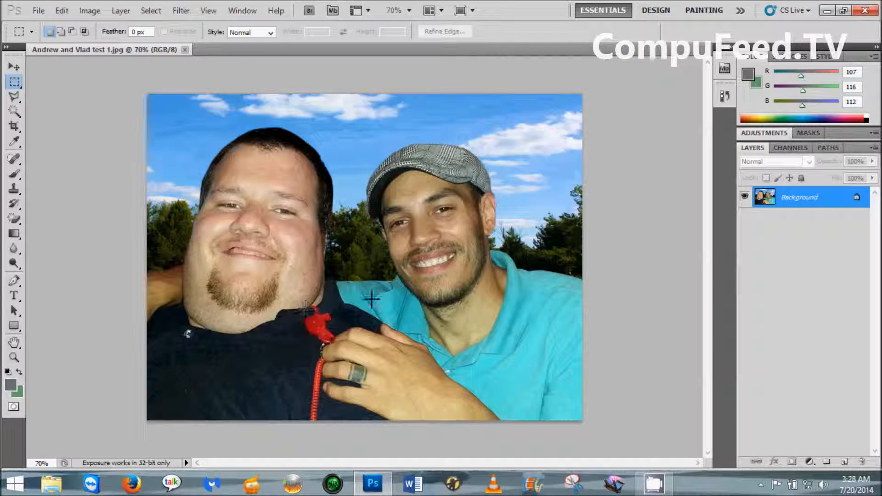
{"action": "left_click", "coordinate": [89, 10]}
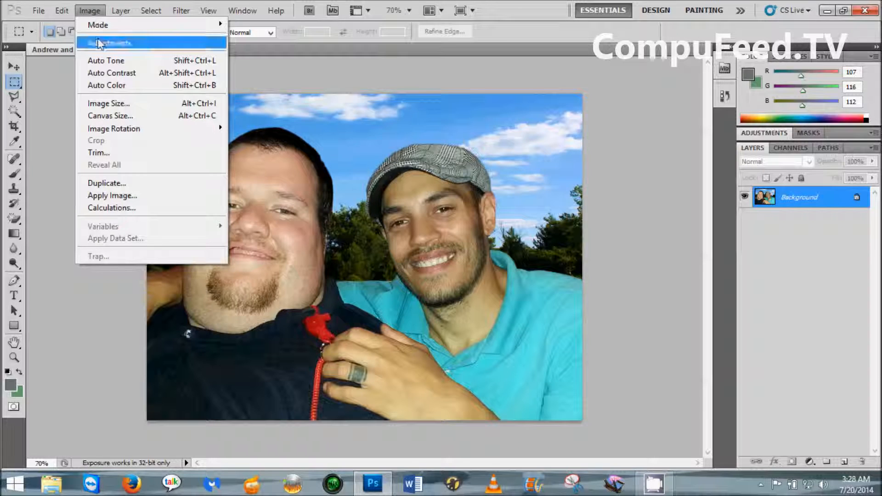
{"action": "mouse_move", "coordinate": [98, 40]}
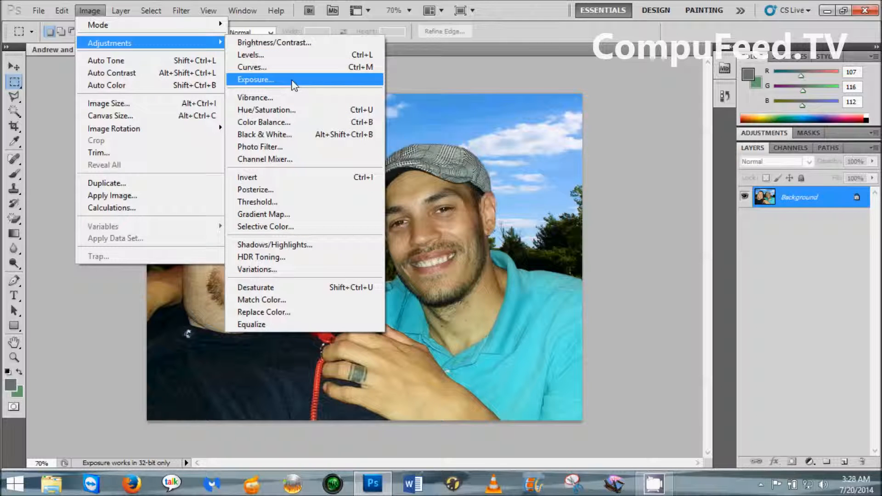
{"action": "left_click", "coordinate": [293, 82]}
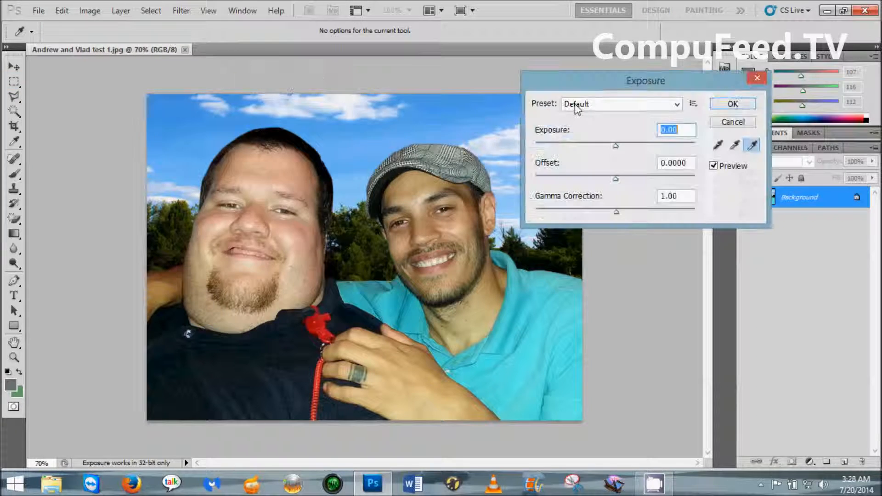
{"action": "left_click_drag", "start_coordinate": [579, 79], "coordinate": [658, 67]}
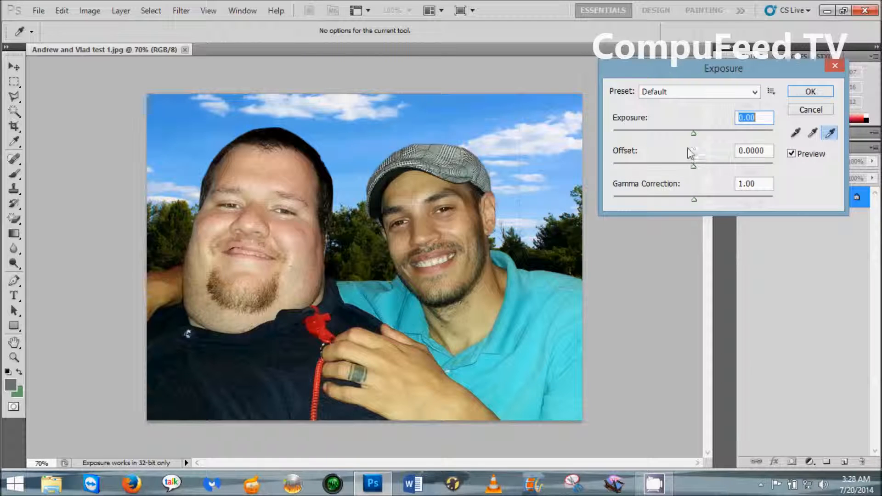
{"action": "mouse_move", "coordinate": [693, 133]}
{"action": "left_mouse_down"}
{"action": "mouse_move", "coordinate": [675, 134]}
{"action": "mouse_move", "coordinate": [693, 134]}
{"action": "left_mouse_up"}
{"action": "mouse_move", "coordinate": [693, 169]}
{"action": "left_mouse_down"}
{"action": "mouse_move", "coordinate": [675, 169]}
{"action": "mouse_move", "coordinate": [693, 172]}
{"action": "left_mouse_up"}
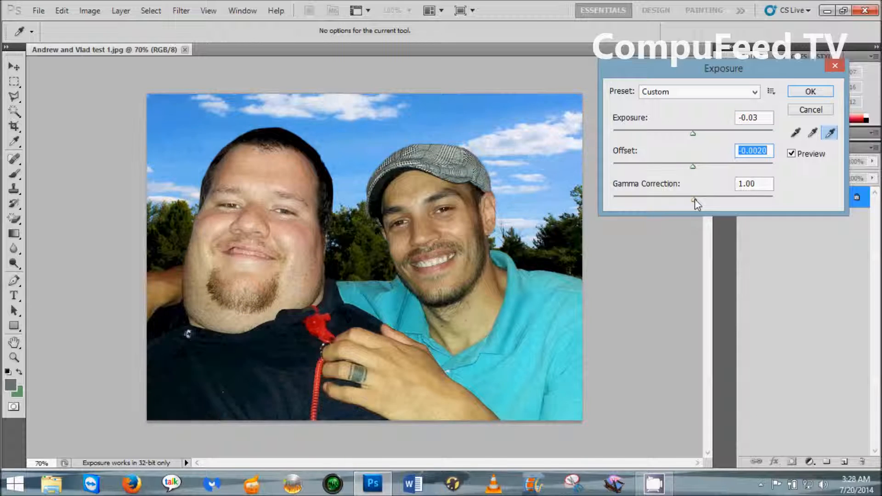
{"action": "mouse_move", "coordinate": [695, 199]}
{"action": "left_mouse_down"}
{"action": "mouse_move", "coordinate": [679, 203]}
{"action": "mouse_move", "coordinate": [711, 201]}
{"action": "left_mouse_up"}
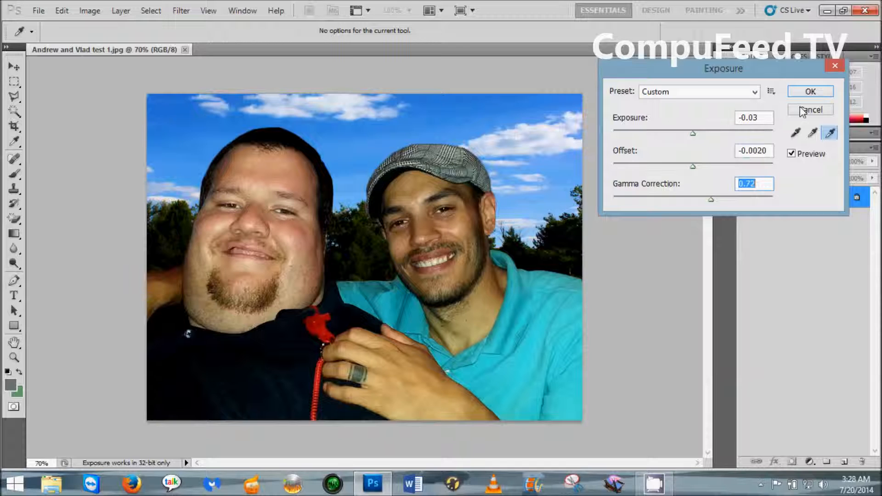
{"action": "left_click", "coordinate": [811, 93]}
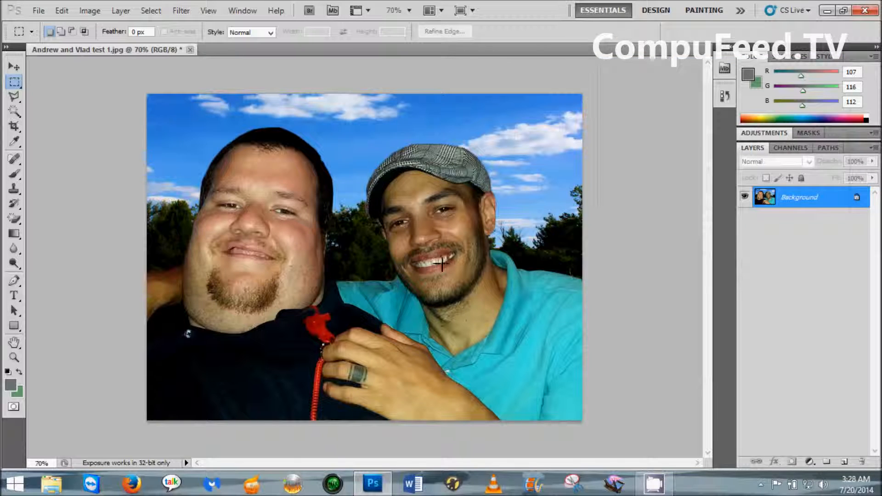